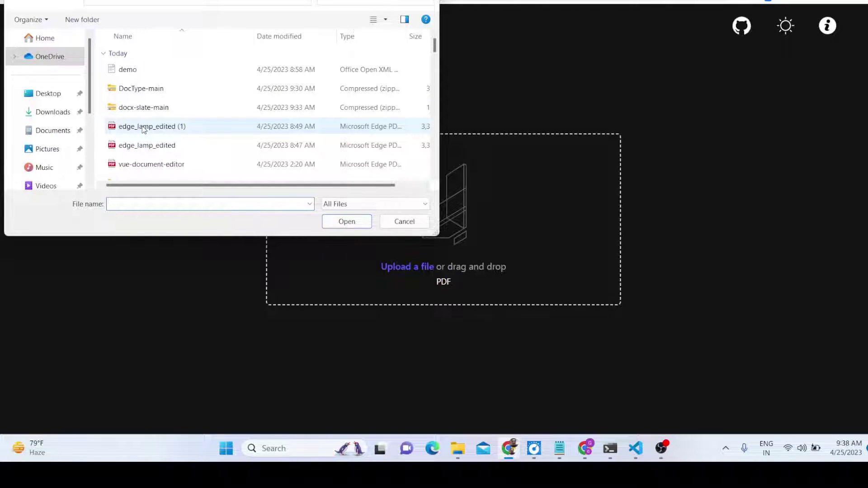
Step: Upload the PDF file edge_lamp_edited (1) for editing
scroll(142, 125, "down", 1)
scroll(152, 127, "down", 2)
scroll(152, 126, "down", 4)
scroll(152, 126, "down", 3)
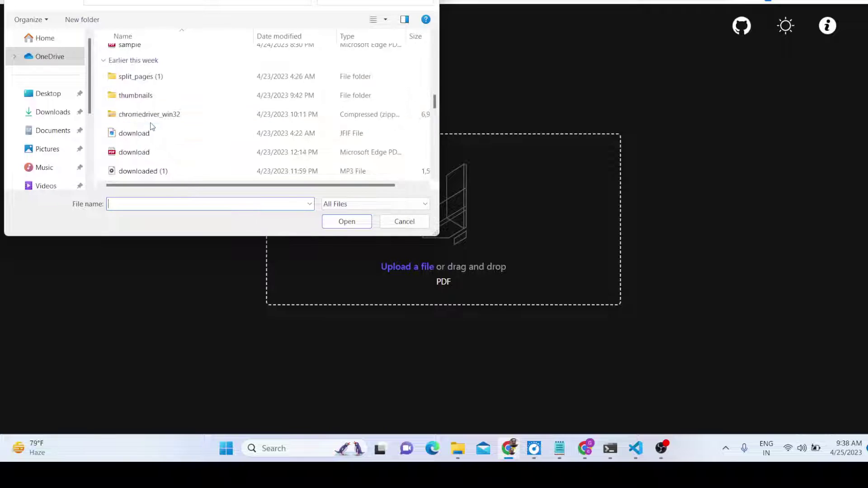
scroll(152, 127, "up", 10)
double_click(151, 125)
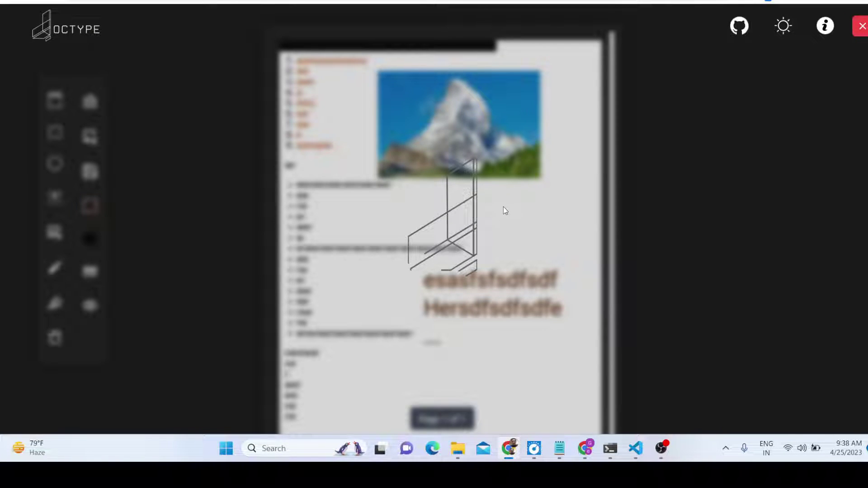
Step: Add a black rectangle to the page, enlarge it and place it over the lower part of the mountain photo
scroll(488, 190, "down", 3)
scroll(487, 190, "up", 2)
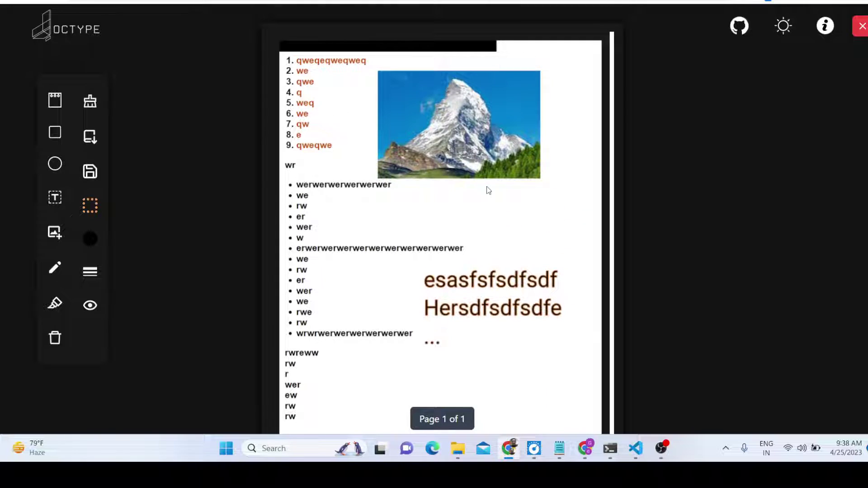
scroll(488, 189, "down", 3)
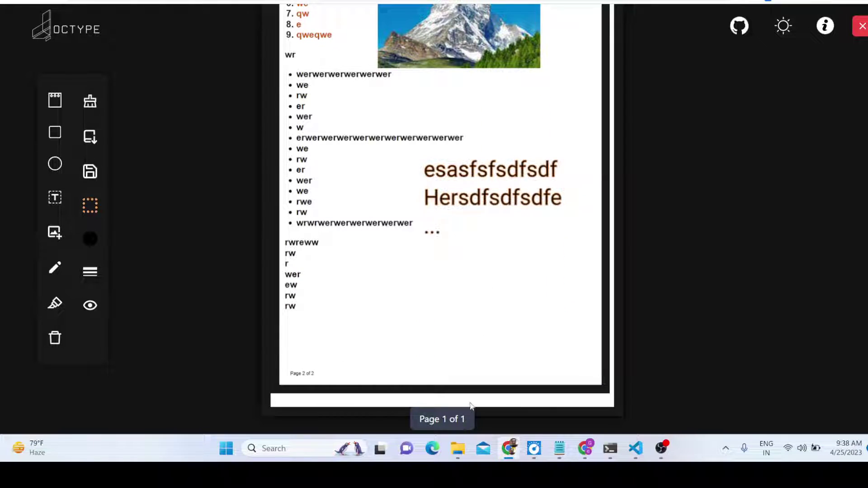
scroll(365, 165, "up", 3)
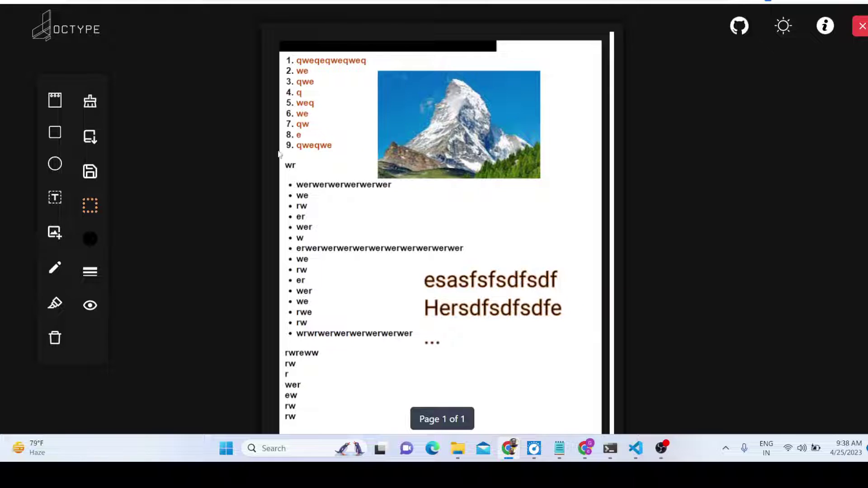
left_click(54, 132)
left_click_drag(319, 75, 366, 194)
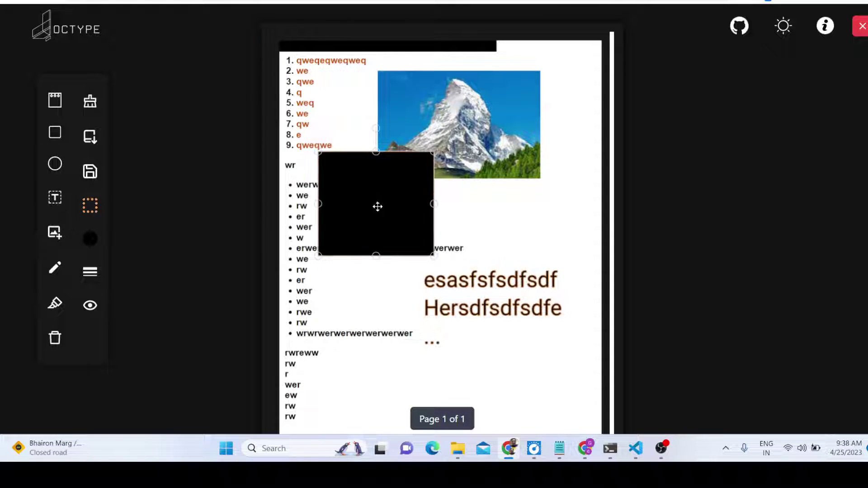
left_click_drag(434, 256, 470, 291)
left_click_drag(438, 232, 465, 227)
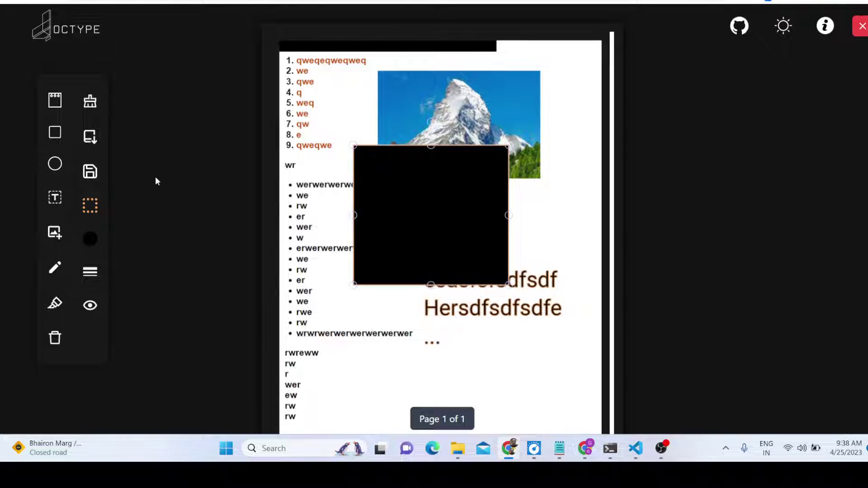
Step: Add a black circle just below the mountain photo's right corner, and shift the black rectangle down over the bulleted list and brown text
left_click(55, 163)
left_click_drag(366, 111, 427, 144)
left_click_drag(457, 209, 455, 314)
left_click_drag(396, 80, 436, 132)
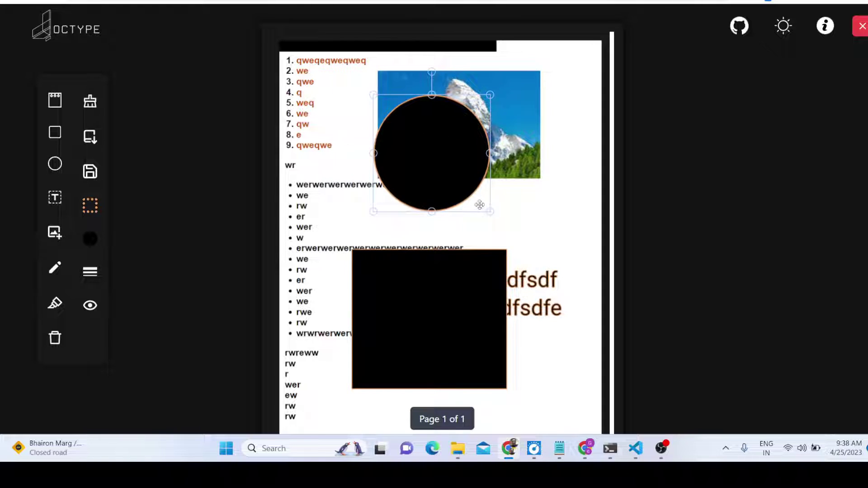
left_click_drag(488, 209, 549, 220)
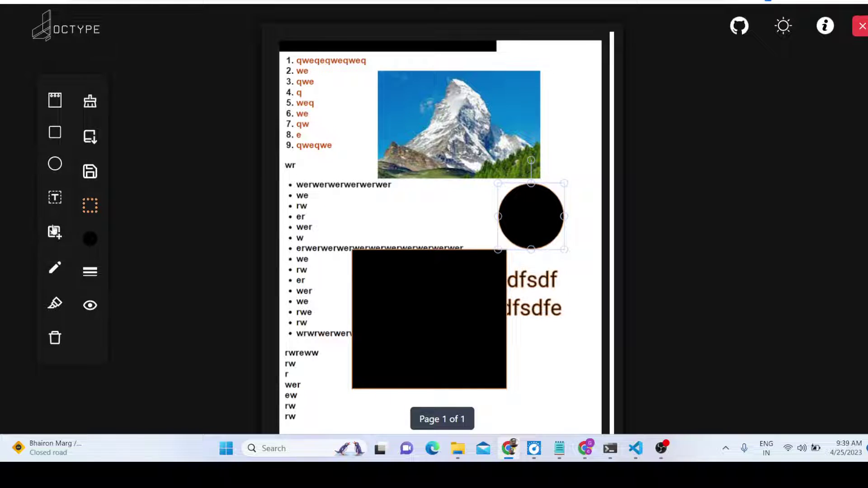
Step: Insert the picture image (1), shrink it and place it over the numbered list beside the mountain photo
left_click(53, 232)
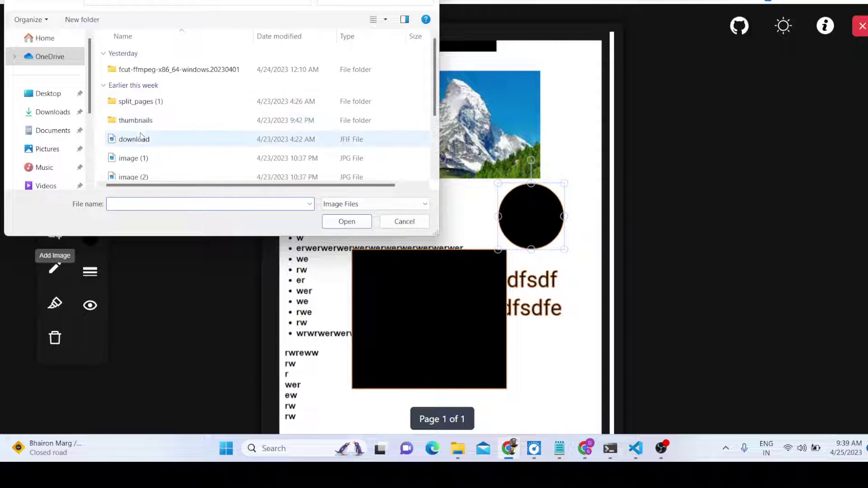
double_click(133, 159)
left_click_drag(443, 200, 381, 140)
left_click_drag(361, 76, 341, 97)
left_click_drag(371, 153, 351, 142)
left_click_drag(409, 222, 342, 178)
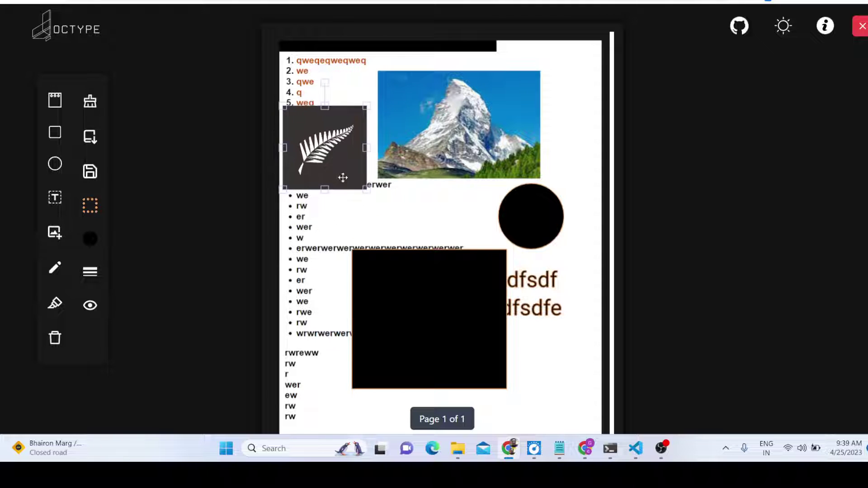
triple_click(441, 422)
scroll(450, 406, "down", 3)
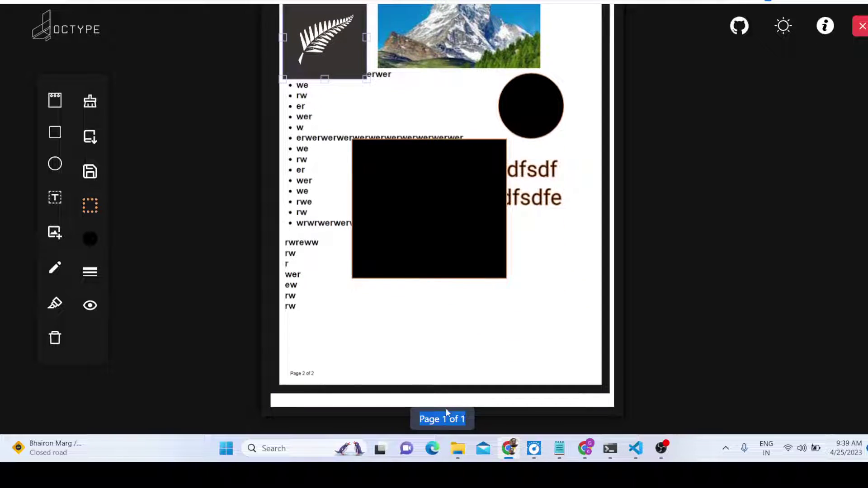
left_click(446, 416)
triple_click(448, 419)
scroll(399, 300, "up", 3)
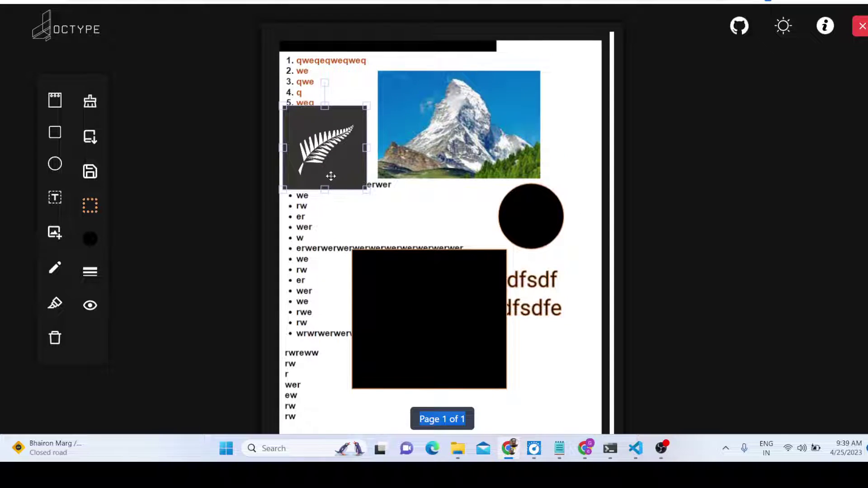
Step: Add a text box reading "sdfsdfsf" and "efsdfsfsd" and place it between the mountain photo and the black rectangle
left_click(53, 200)
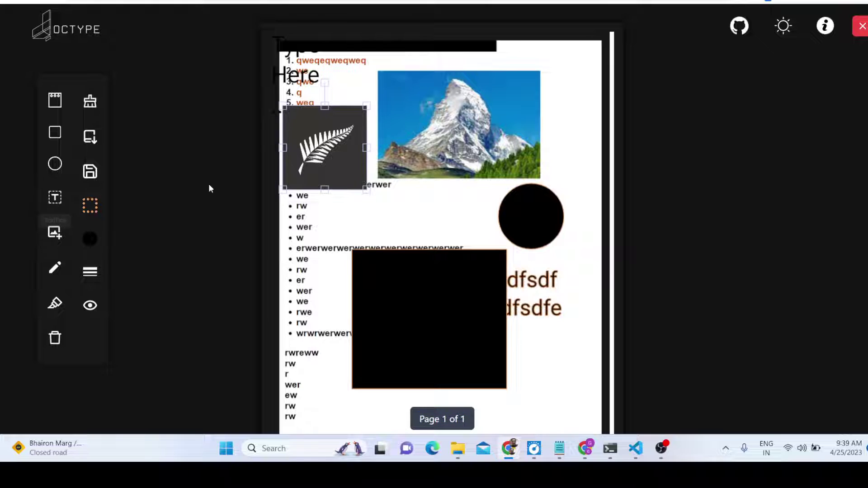
left_click_drag(331, 123, 466, 247)
double_click(443, 221)
type("efsdfsfs")
double_click(434, 192)
type("sdfsdfsf")
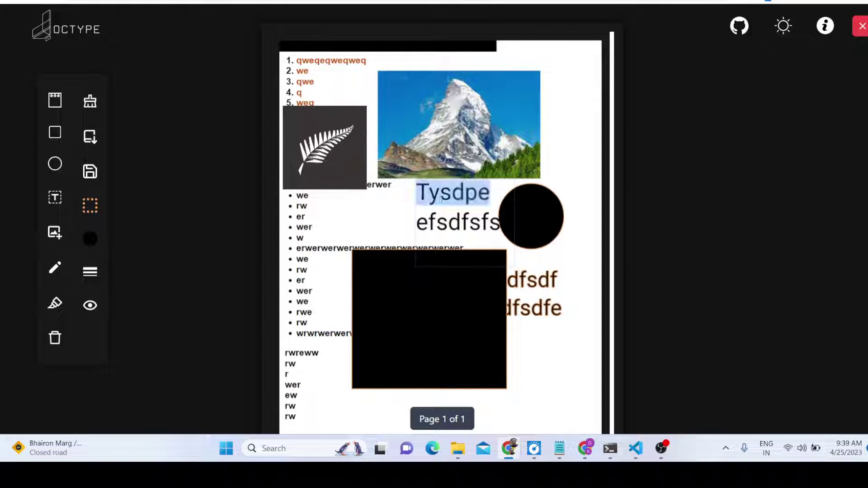
left_click_drag(448, 222, 426, 224)
left_click(426, 223)
left_click_drag(457, 199, 425, 202)
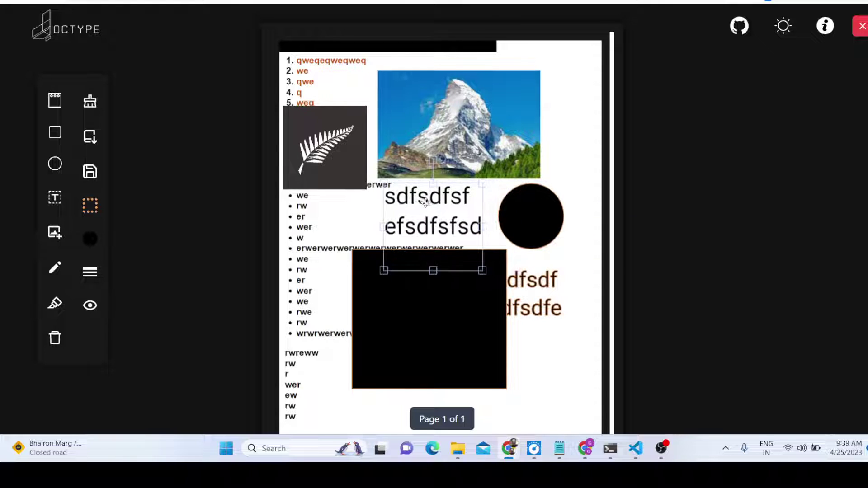
Step: Draw freehand pencil scribbles over the numbered list, the middle of the page and its right edge
left_click(55, 269)
mouse_move(333, 85)
left_mouse_down()
mouse_move(317, 93)
mouse_move(330, 67)
left_mouse_up()
mouse_move(318, 276)
left_mouse_down()
mouse_move(312, 271)
mouse_move(322, 208)
mouse_move(373, 201)
mouse_move(362, 224)
mouse_move(422, 206)
mouse_move(548, 229)
mouse_move(564, 312)
mouse_move(508, 346)
mouse_move(595, 206)
mouse_move(589, 106)
left_mouse_up()
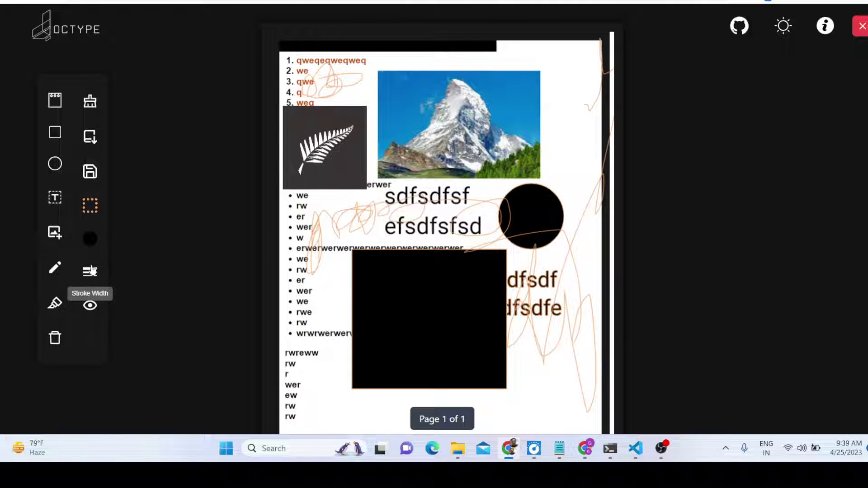
Step: Change the fill colour for new shapes to dark red
left_click(90, 238)
left_click(183, 258)
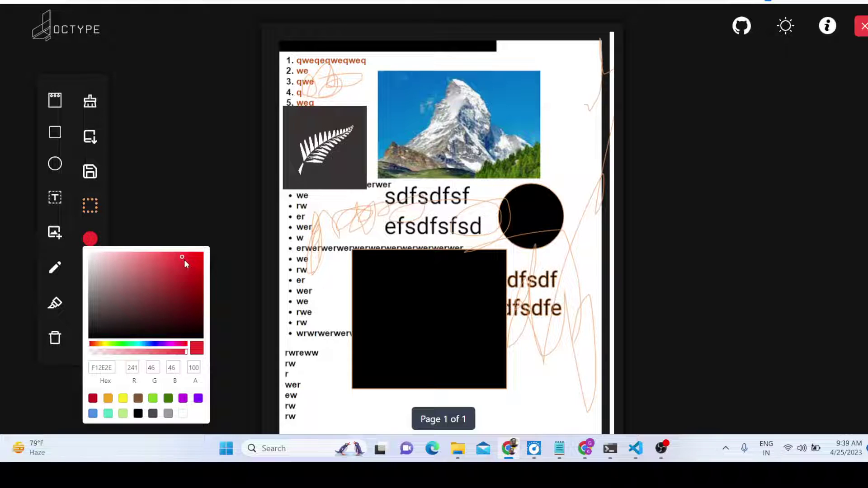
left_click(96, 249)
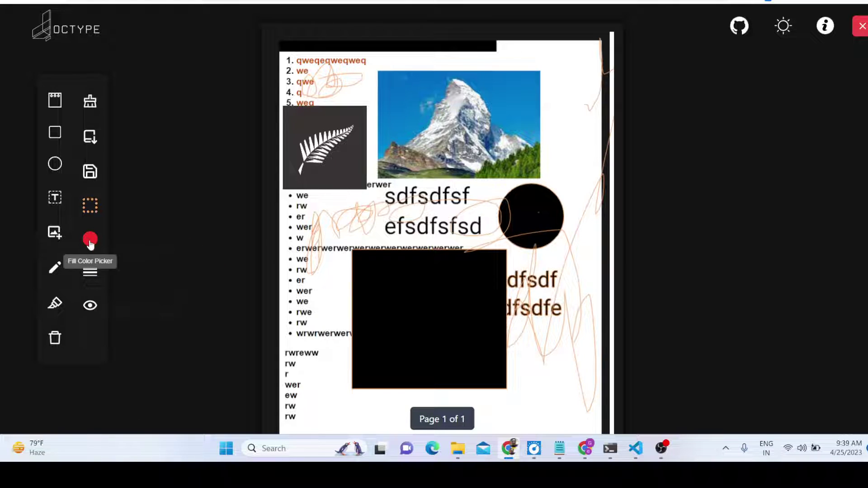
left_click(90, 238)
left_click_drag(159, 262, 175, 288)
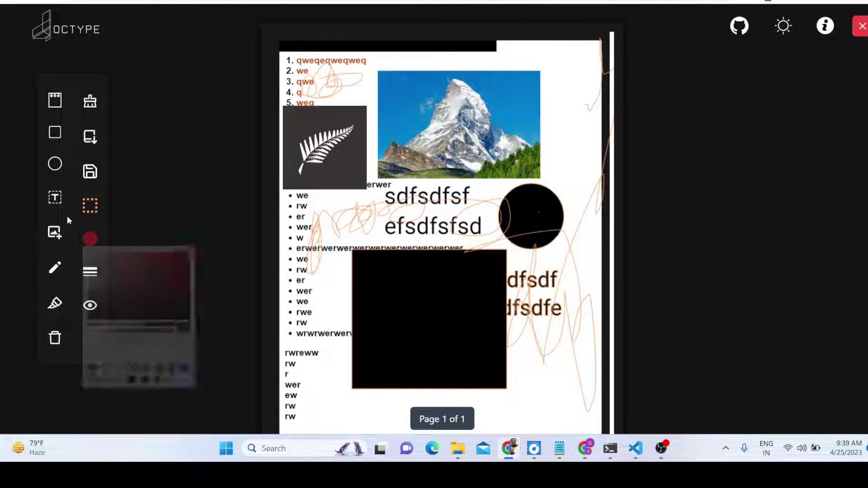
Step: Add a dark red circle, resize it and place it over the upper right corner of the mountain photo
left_click(55, 164)
left_click_drag(322, 81, 494, 129)
left_click_drag(552, 179, 524, 145)
left_click_drag(490, 118, 541, 114)
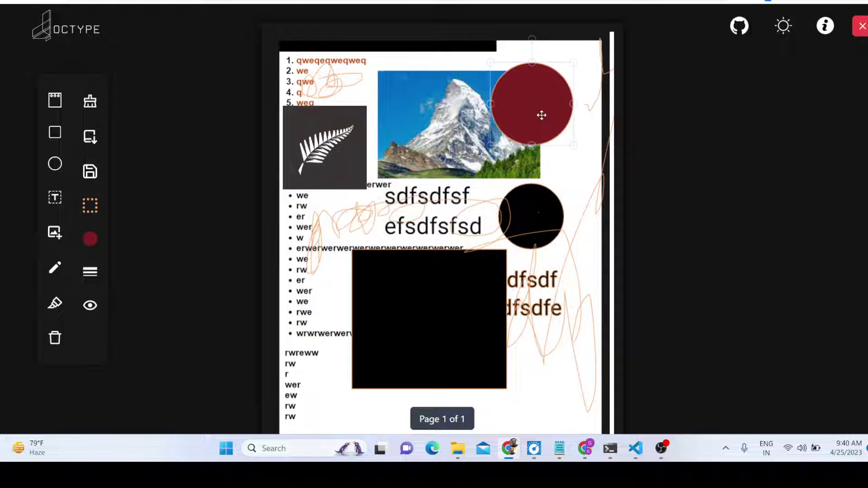
Step: Try several red shades on the new circle and set its fill to RGB 201, 43, 43
left_click(90, 242)
left_click_drag(173, 267, 190, 261)
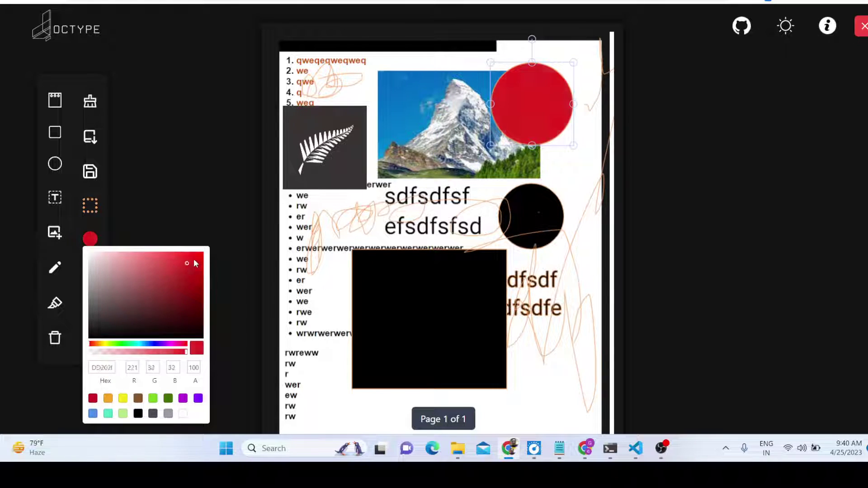
left_click(168, 308)
left_click(194, 265)
left_click(180, 259)
left_click(190, 300)
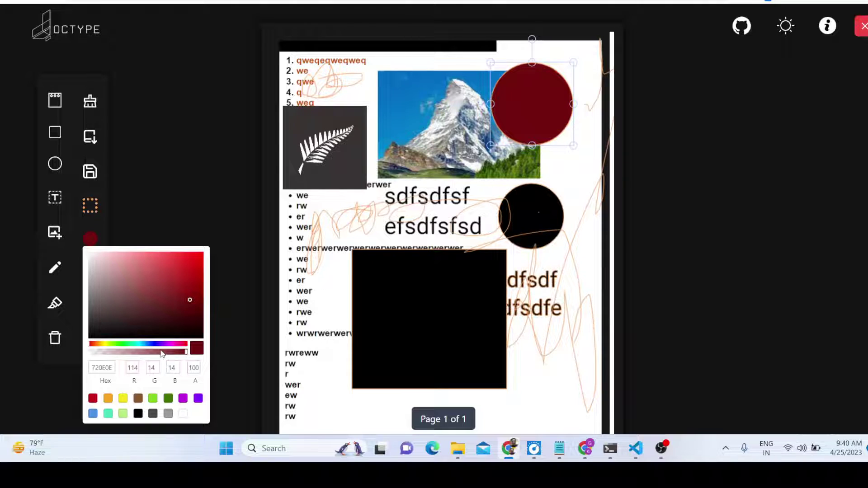
left_click(179, 271)
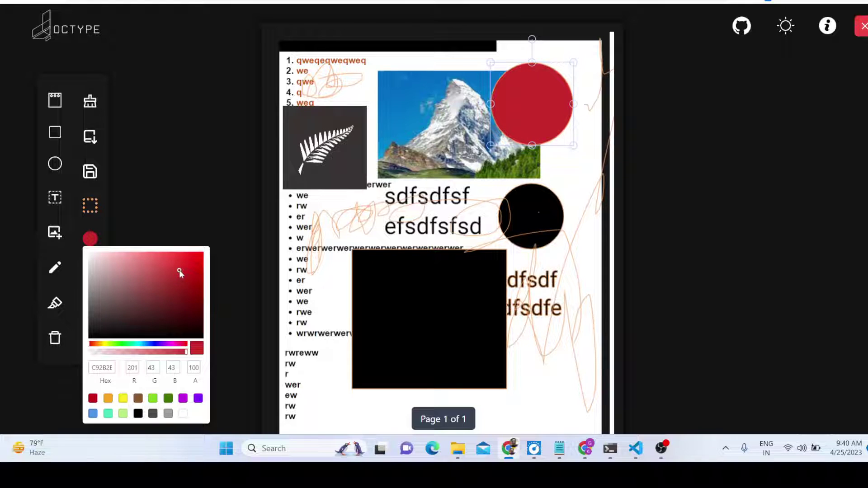
left_click(183, 222)
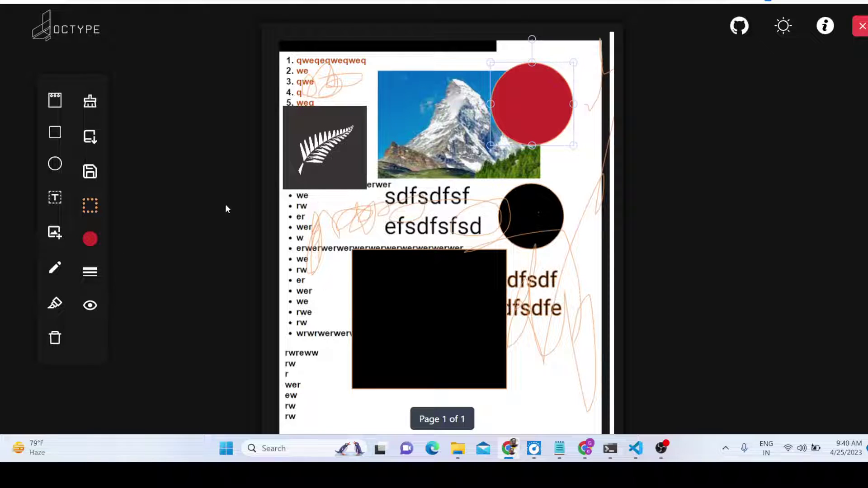
Step: Save the edited page, export it as a PDF and open the downloaded Edge_lamp_editor.pdf
left_click(89, 174)
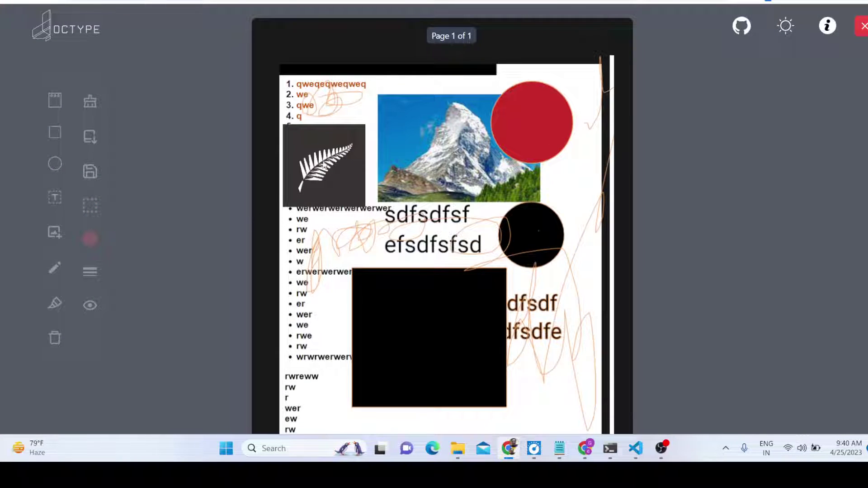
scroll(419, 199, "down", 4)
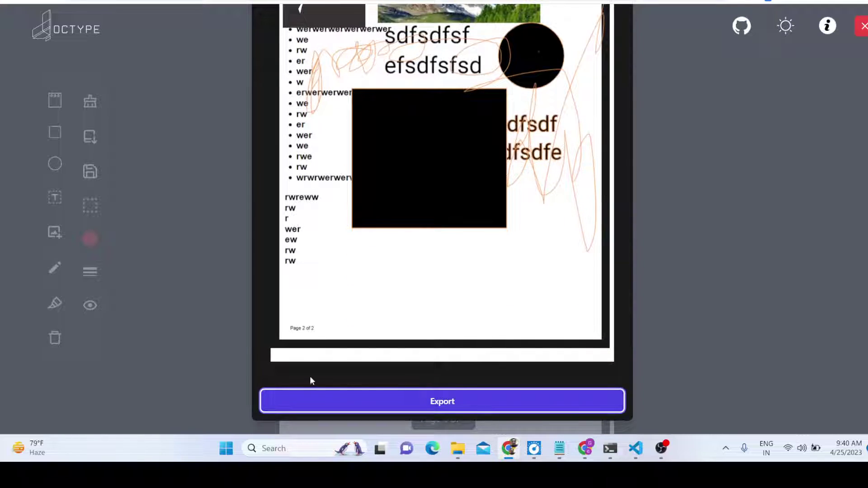
left_click(428, 402)
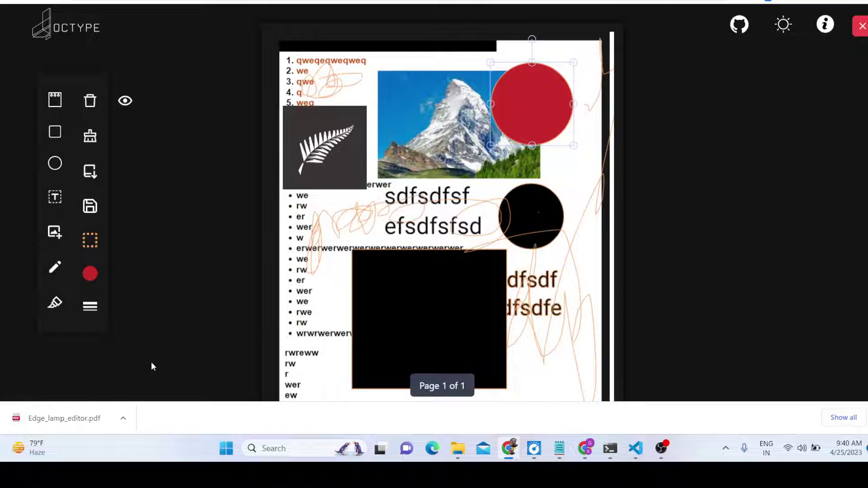
left_click(77, 423)
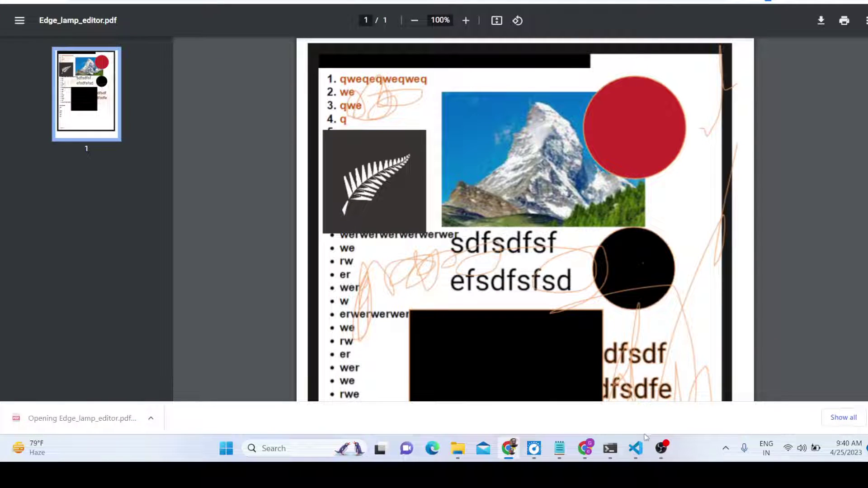
left_click(661, 451)
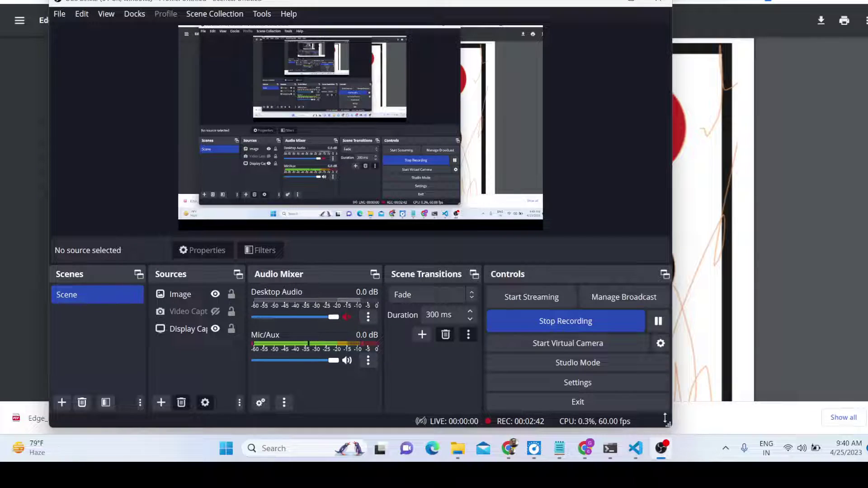
left_click(663, 453)
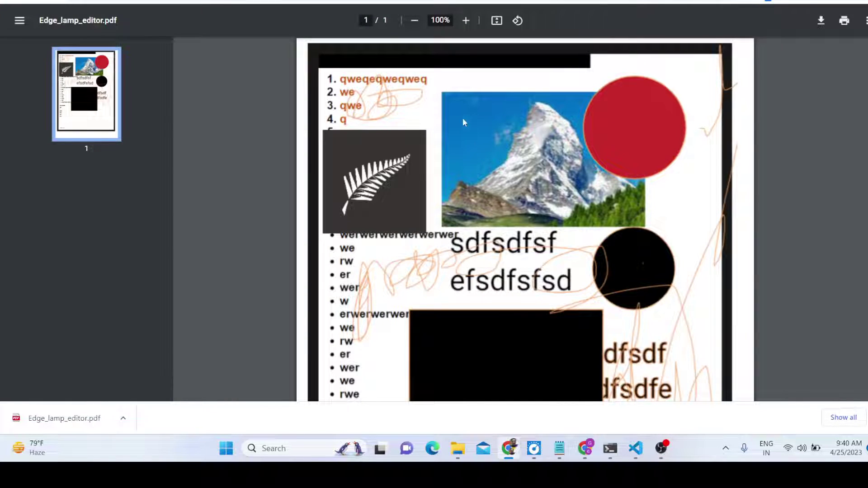
Step: Examine the exported PDF page from top to bottom to check the added shapes, picture, text and scribbles
scroll(340, 141, "down", 8)
scroll(340, 137, "up", 8)
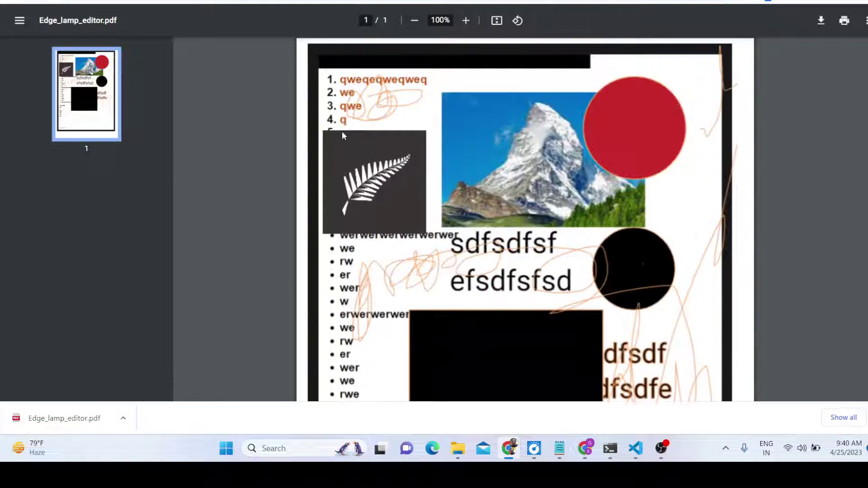
scroll(398, 98, "down", 5)
scroll(417, 155, "up", 5)
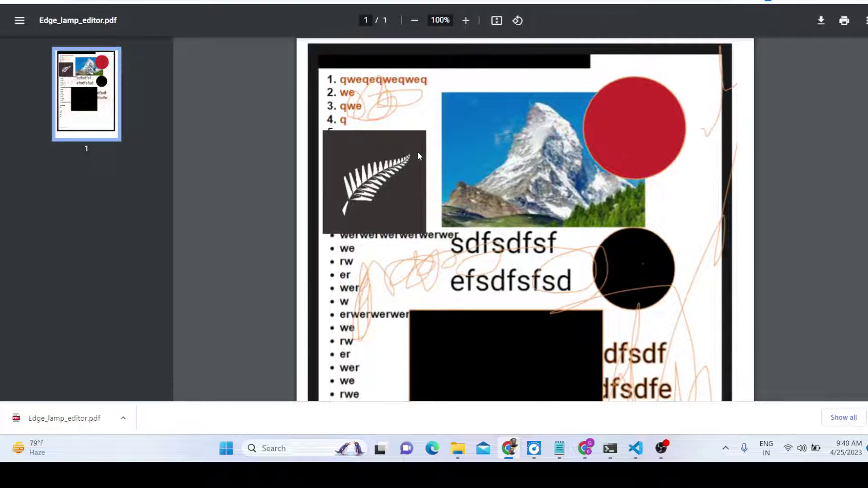
scroll(635, 136, "down", 5)
scroll(443, 116, "up", 5)
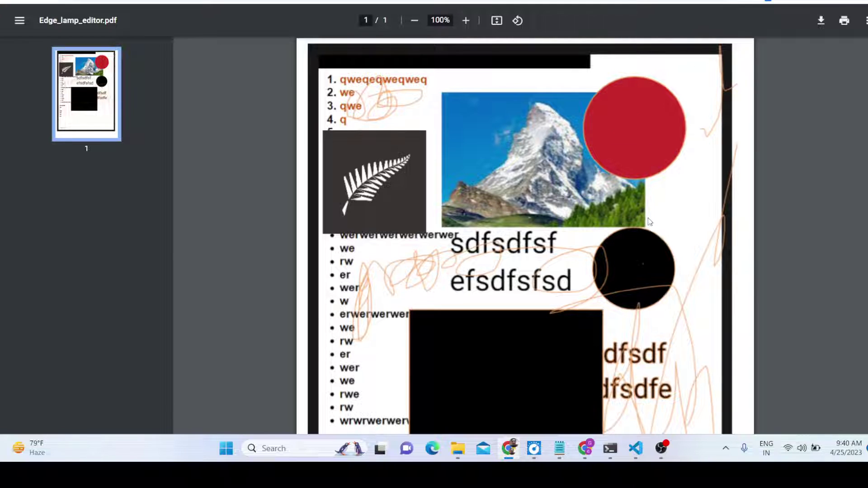
scroll(650, 220, "down", 5)
scroll(406, 246, "up", 5)
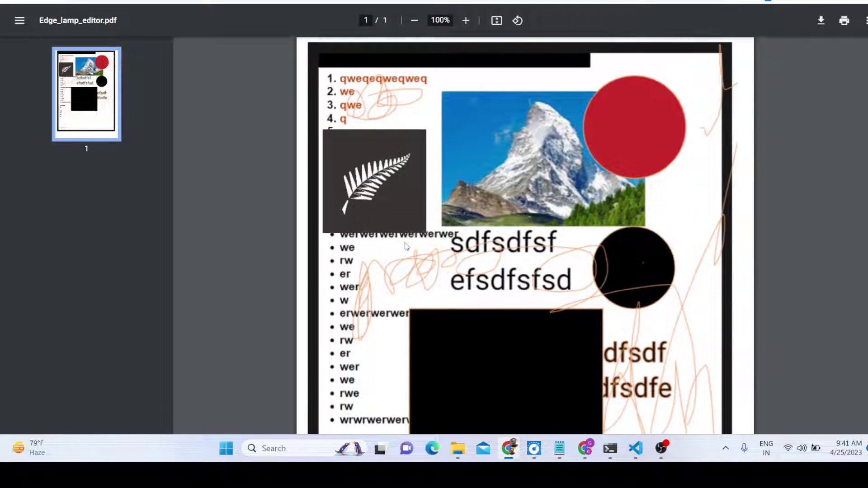
Step: Check the lower half of the exported PDF page, close it and return to the Doctype editor
scroll(406, 246, "down", 3)
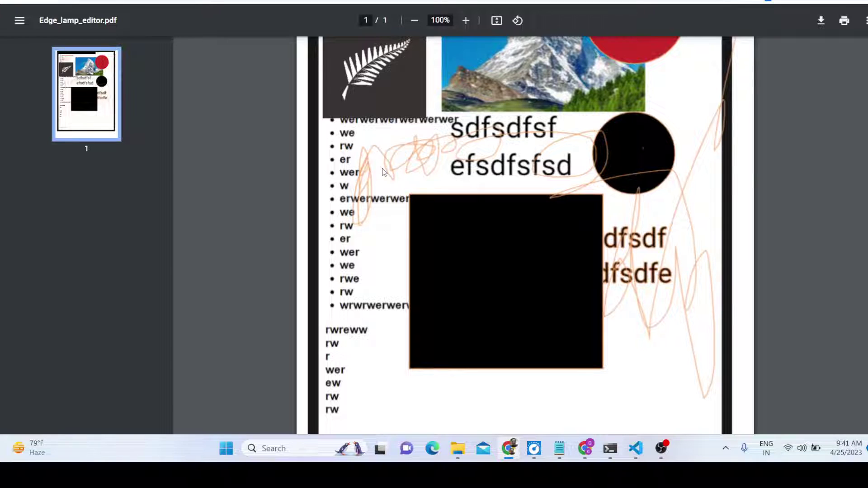
key("ctrl+w")
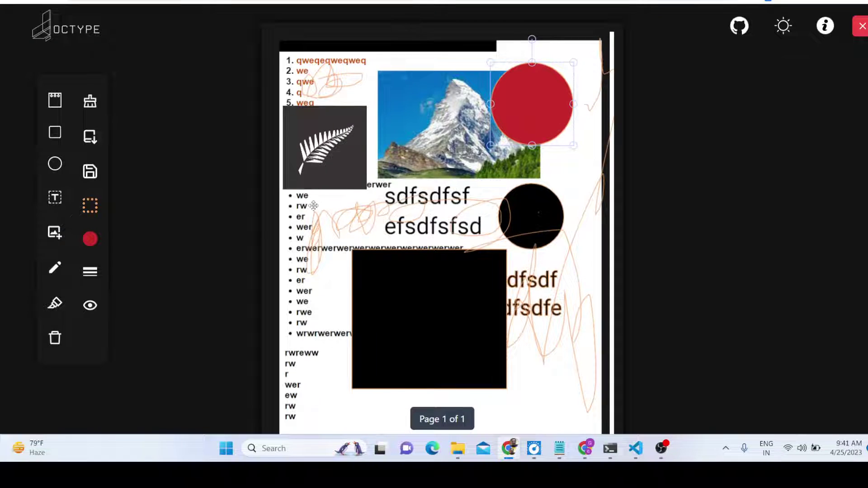
scroll(266, 192, "down", 1)
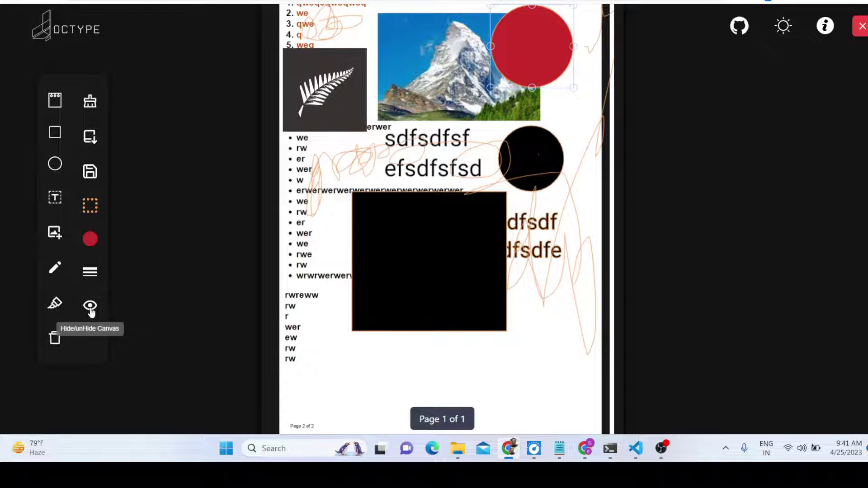
Step: Delete the red circle, the large orange scribbles and the fern picture from the page
left_click(60, 344)
left_click(324, 93)
left_click(60, 339)
scroll(441, 140, "up", 2)
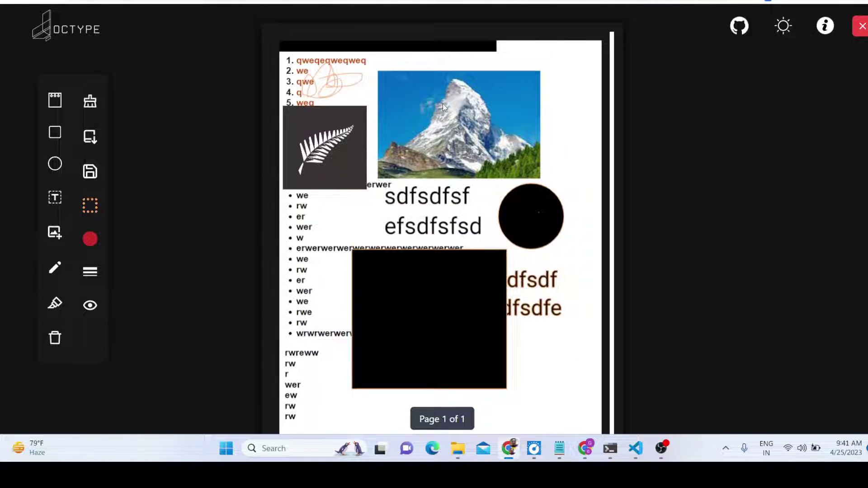
left_click(324, 129)
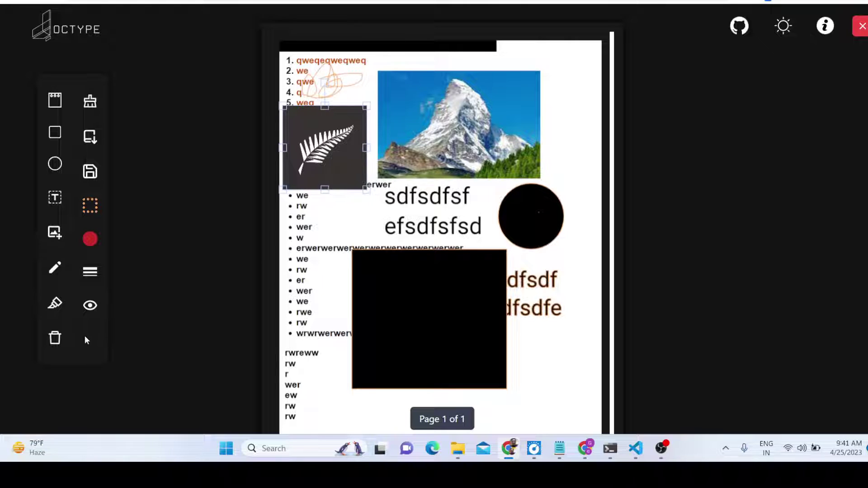
left_click(55, 338)
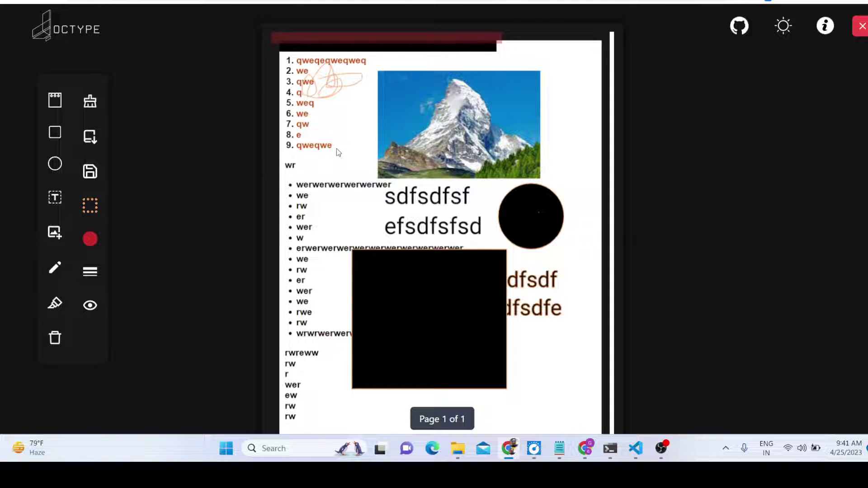
Step: Reset the page to clear the remaining added shapes, text and drawings, and check the whole page
left_click(92, 104)
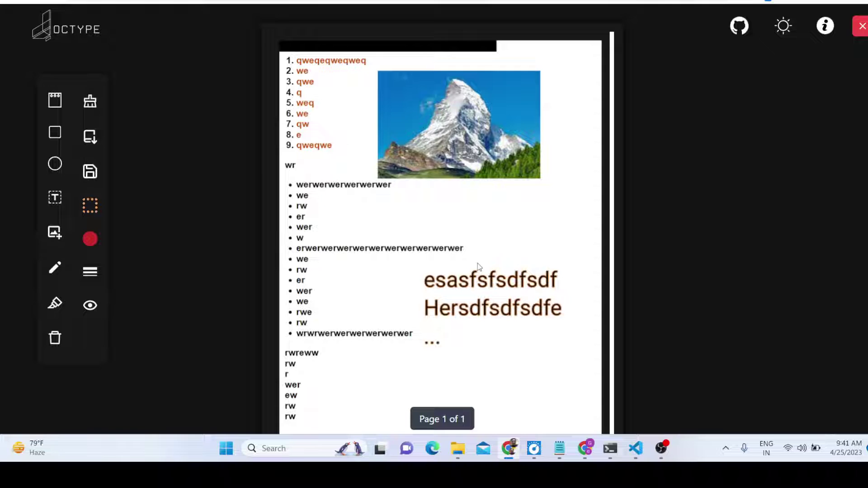
scroll(477, 264, "down", 3)
scroll(477, 263, "up", 3)
scroll(473, 358, "down", 3)
scroll(533, 264, "up", 3)
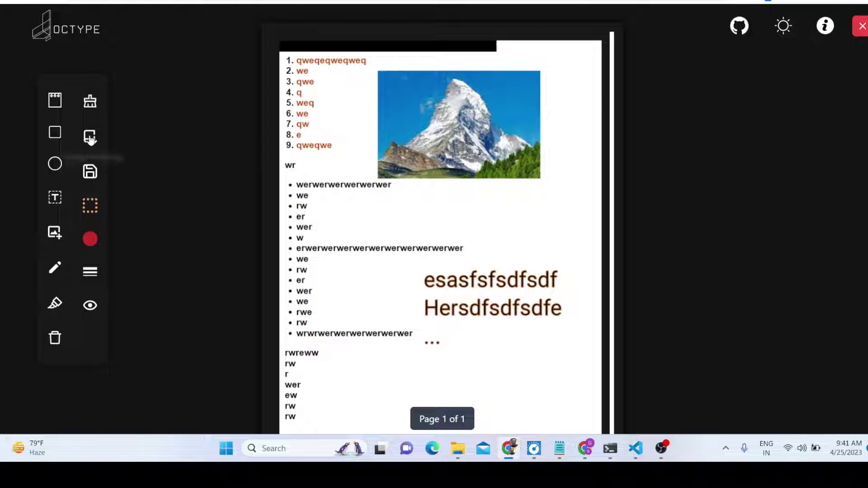
Step: Toggle the theme to light and back to dark, and close the current PDF
left_click(90, 172)
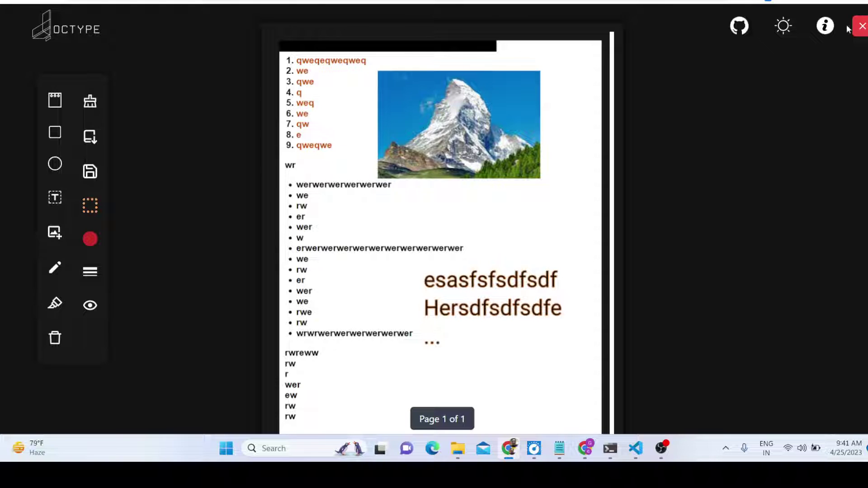
left_click(793, 30)
left_click(794, 30)
left_click(859, 28)
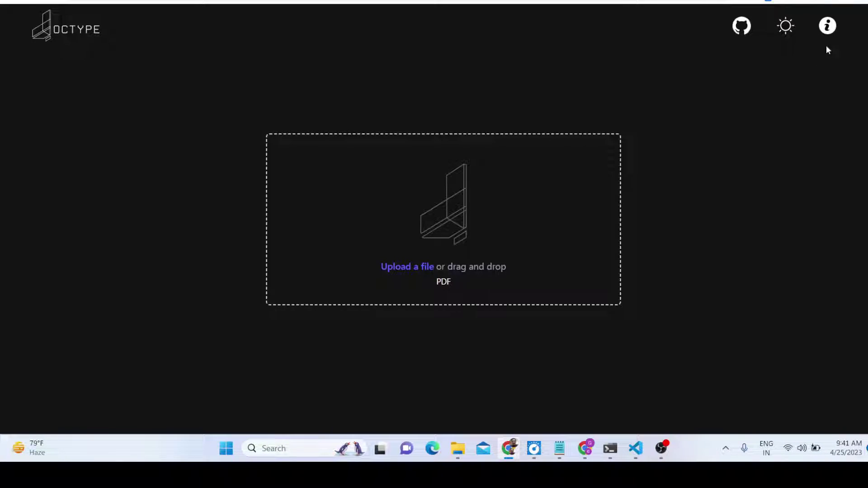
left_click(395, 267)
scroll(251, 138, "down", 5)
scroll(252, 140, "down", 10)
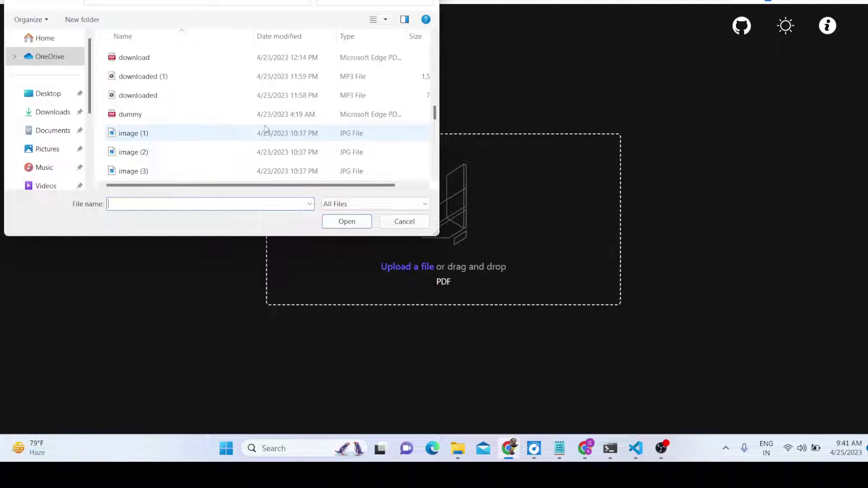
double_click(258, 132)
Step: Open google.com in a new browser tab and search for "same book pdf"
key("ctrl+t")
type("google.com")
key("Return")
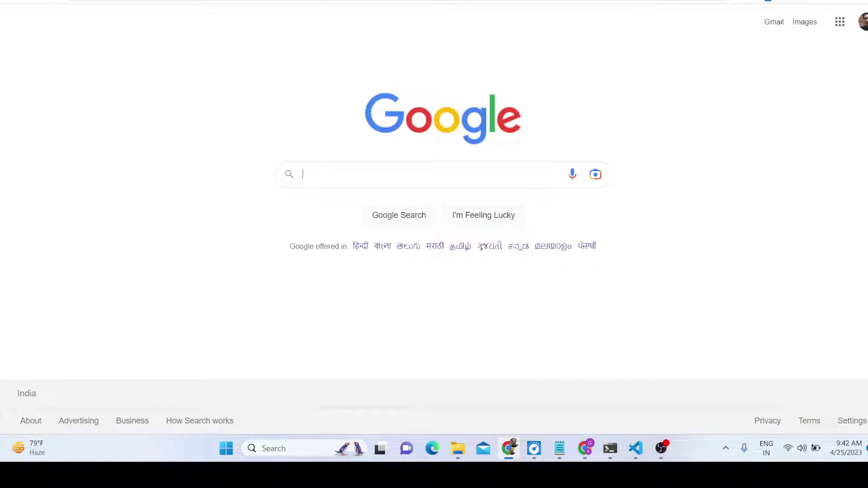
type("same b")
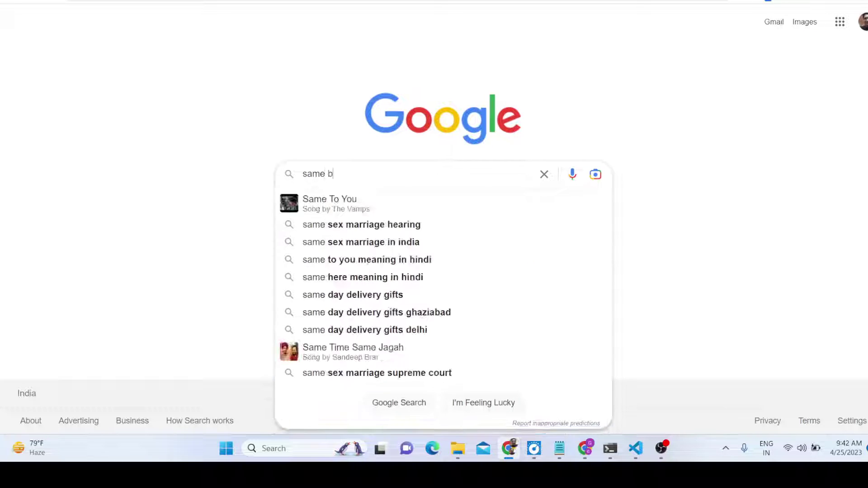
type("ook pdf")
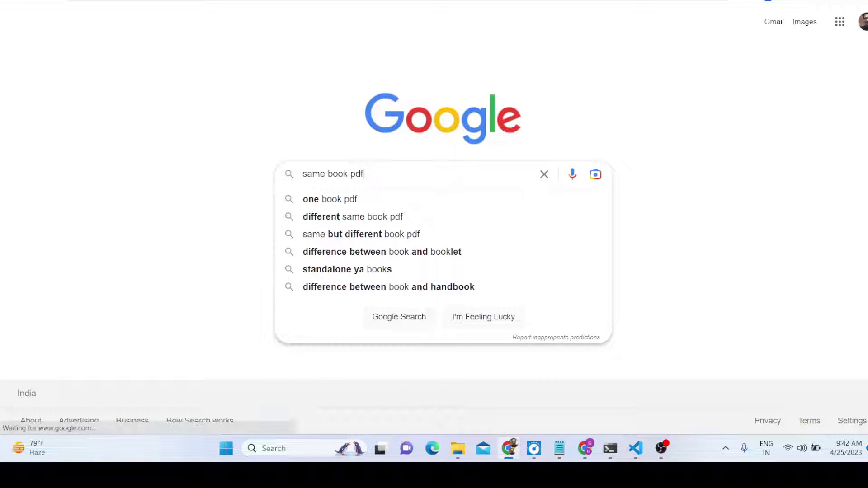
key("Return")
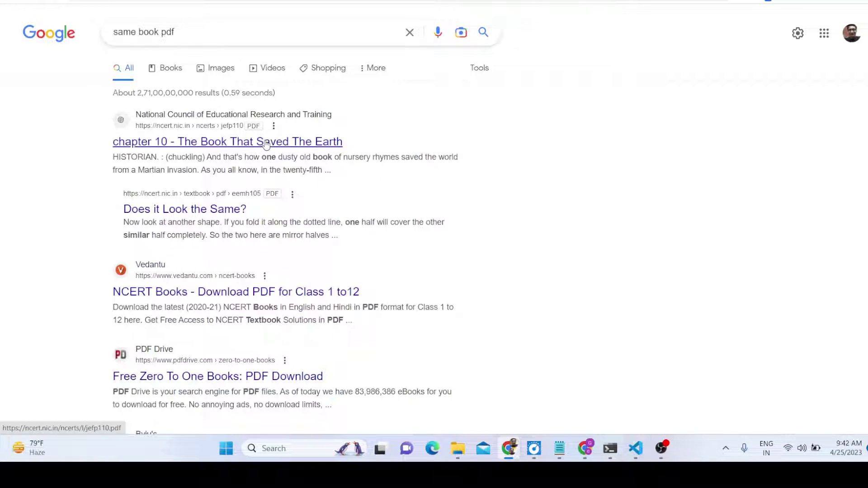
Step: Open the result "chapter 10 - The Book That Saved The Earth" and save it as jefp110 in the Downloads folder
left_click(267, 143)
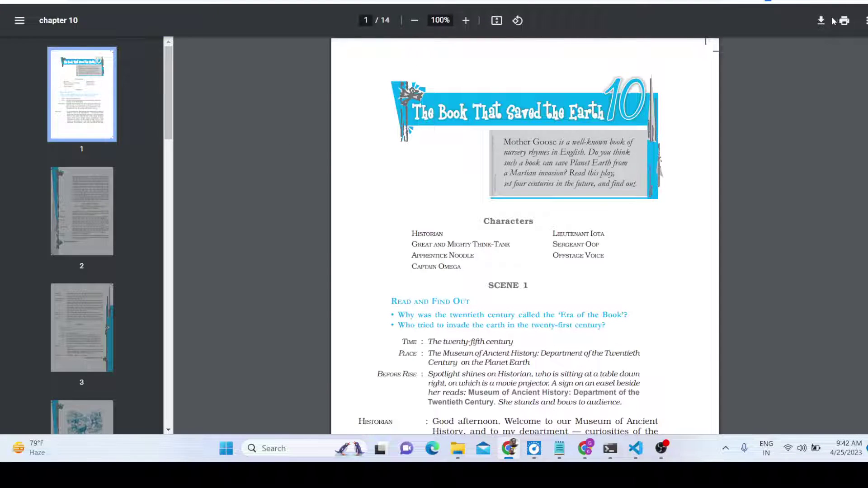
left_click(822, 20)
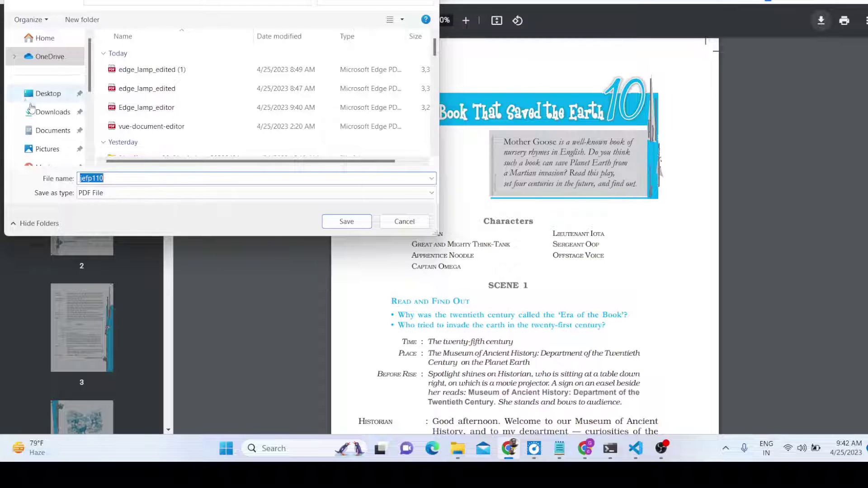
left_click(39, 113)
left_click(345, 221)
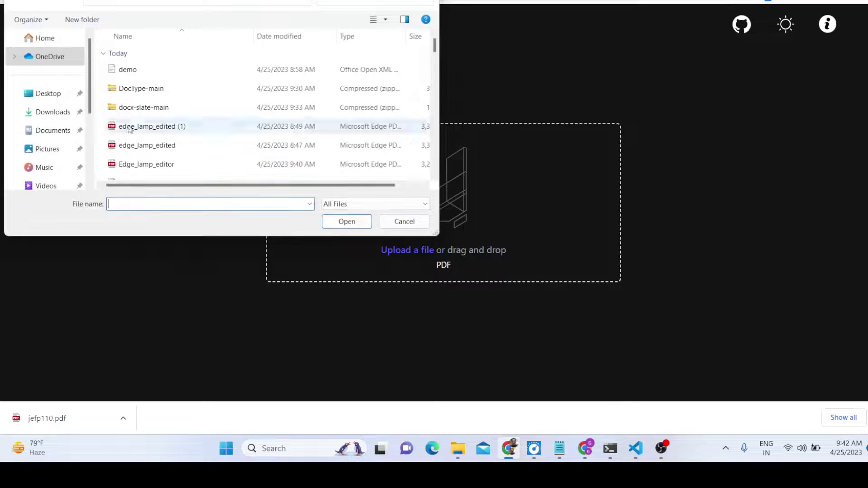
Step: Upload the downloaded jefp110.pdf to the Doctype editor and look over its first page
left_click(147, 131)
scroll(148, 133, "down", 3)
double_click(162, 53)
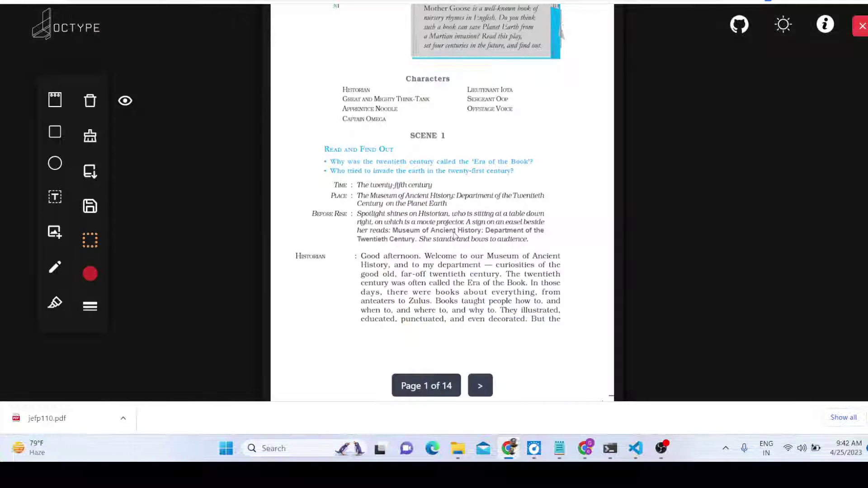
scroll(460, 200, "down", 3)
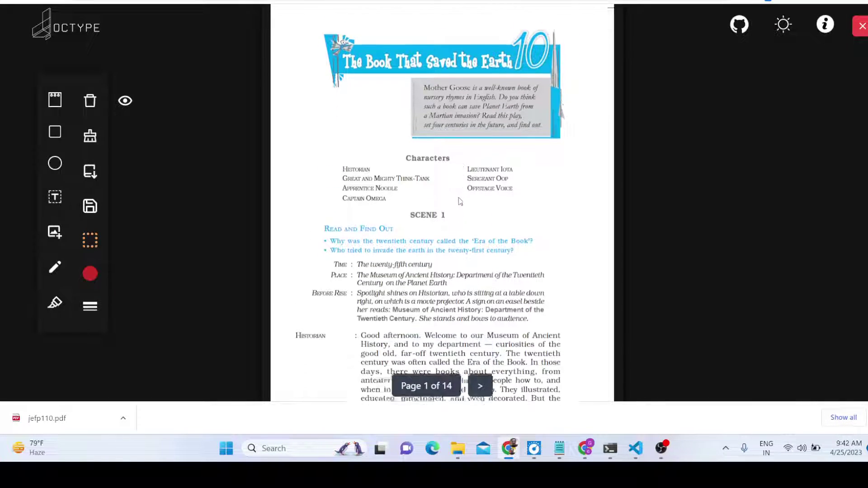
scroll(438, 352, "up", 3)
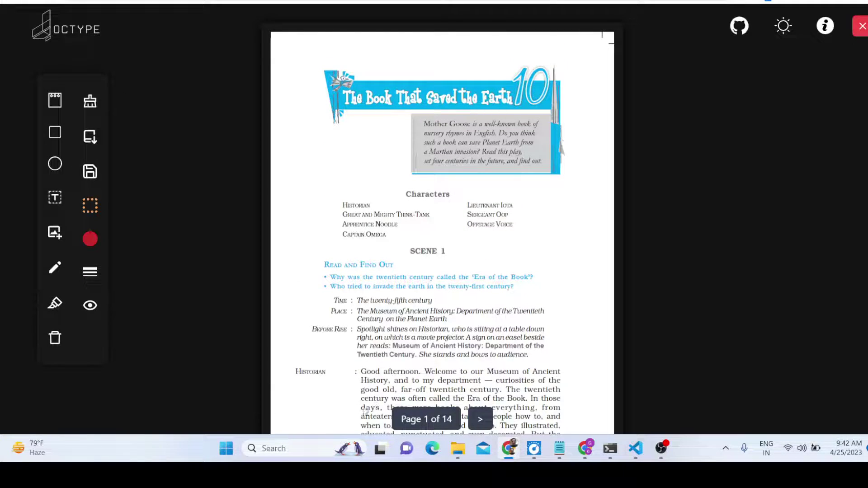
Step: Go forward through the document to page 5
left_click(480, 422)
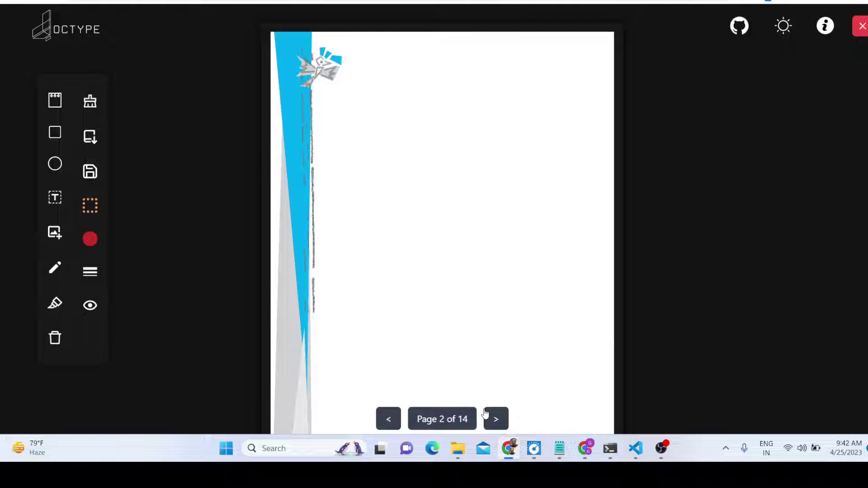
left_click(495, 419)
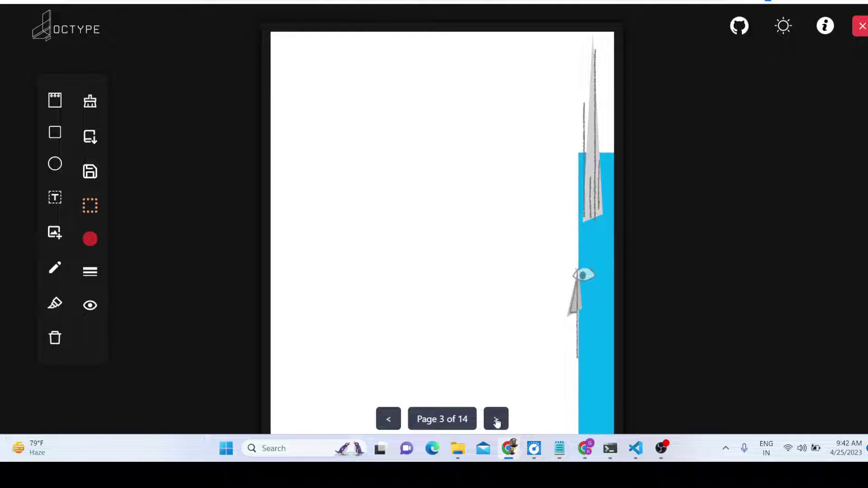
left_click(496, 422)
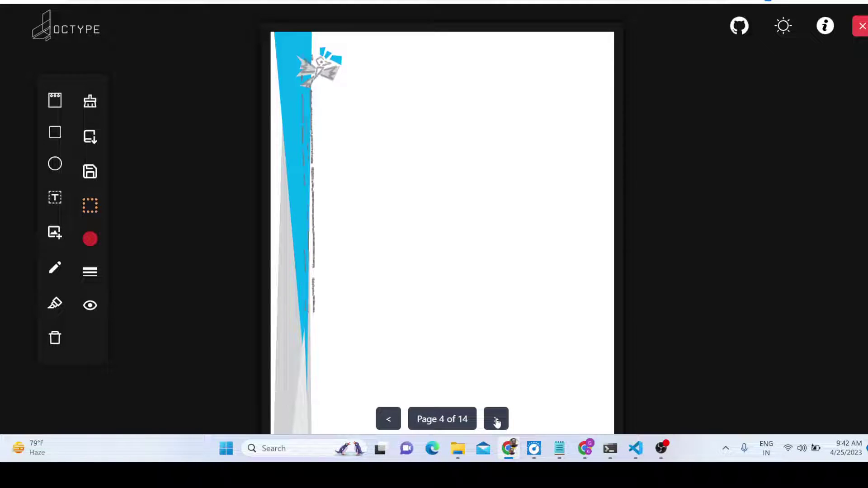
left_click(497, 423)
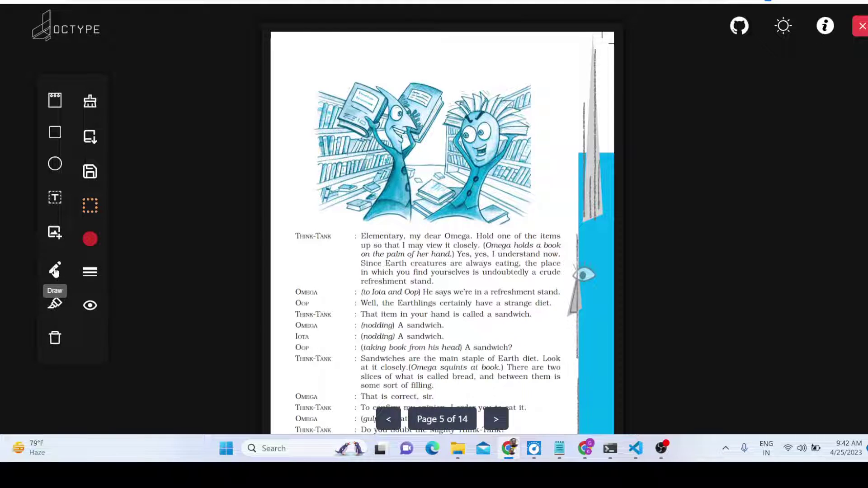
Step: Draw freehand underlines beneath the first Think-Tank lines and a loose outline around the illustration on page 5
left_click(54, 270)
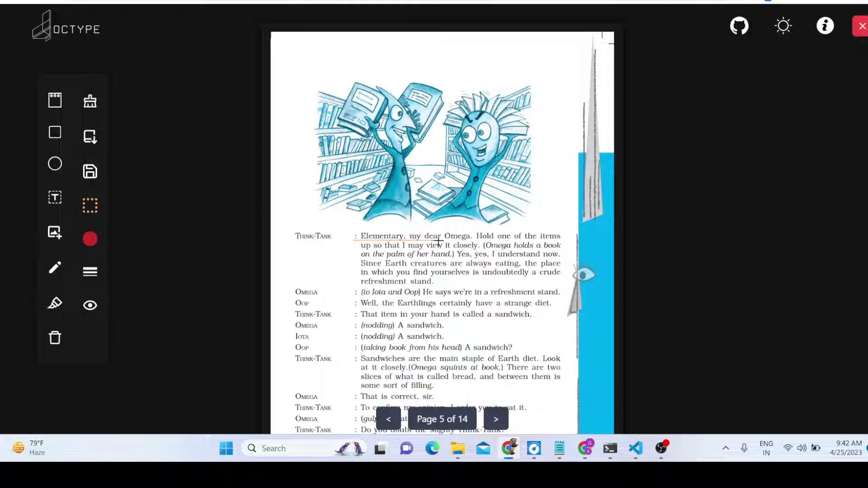
left_click_drag(485, 241, 539, 237)
left_click_drag(362, 250, 522, 254)
left_click_drag(361, 271, 538, 270)
left_click_drag(279, 243, 349, 246)
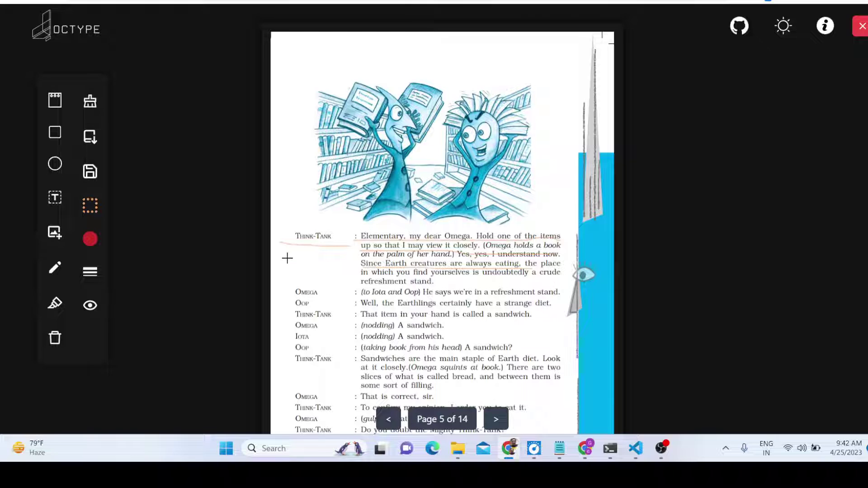
mouse_move(302, 224)
left_mouse_down()
mouse_move(294, 174)
mouse_move(319, 77)
mouse_move(459, 58)
mouse_move(571, 142)
mouse_move(547, 172)
left_mouse_up()
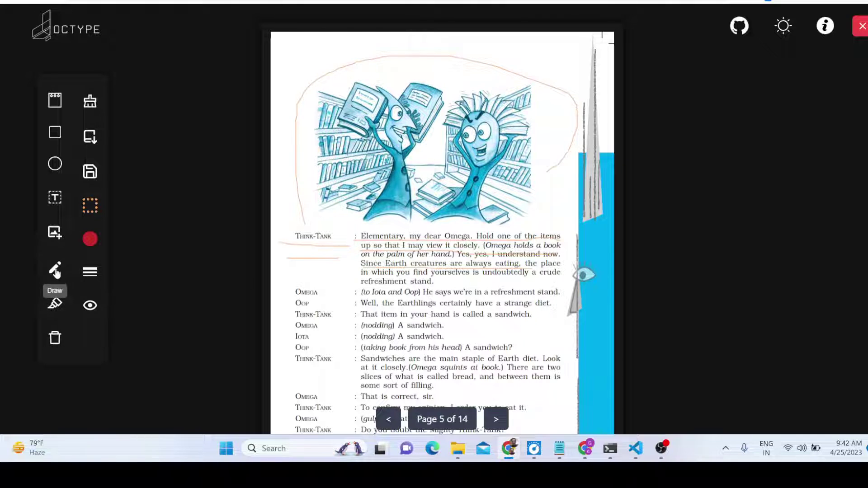
Step: Add a translucent red highlight bar along the page's top edge and shift the illustration's freehand outline down and right
left_click(54, 302)
left_click_drag(320, 280, 427, 280)
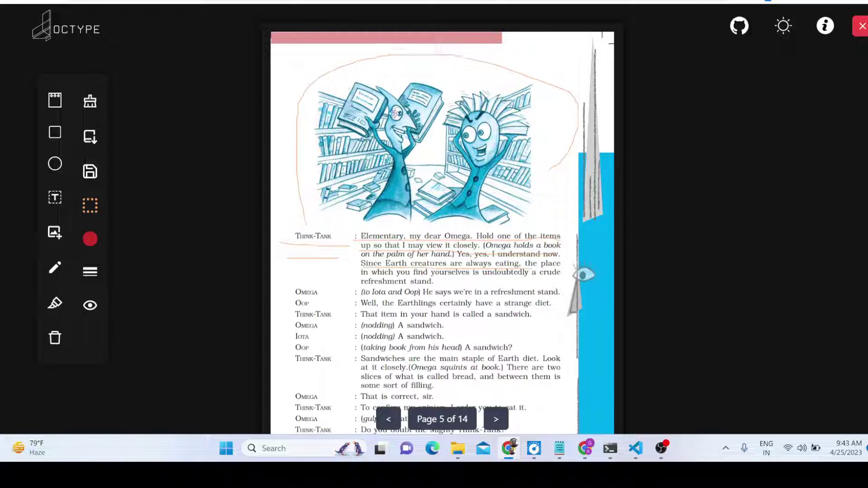
left_click(432, 156)
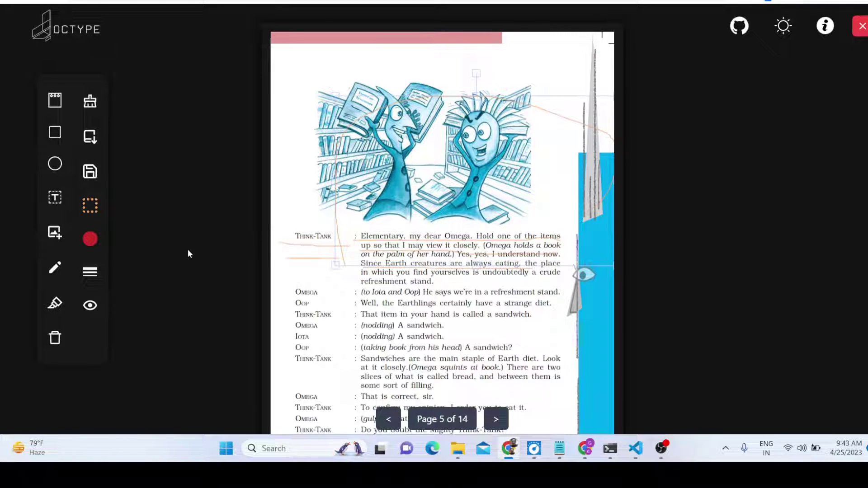
Step: Insert the mountain photo on page 5 and place it over the dialogue text below the illustration
left_click(53, 233)
double_click(165, 135)
left_click_drag(411, 81, 487, 315)
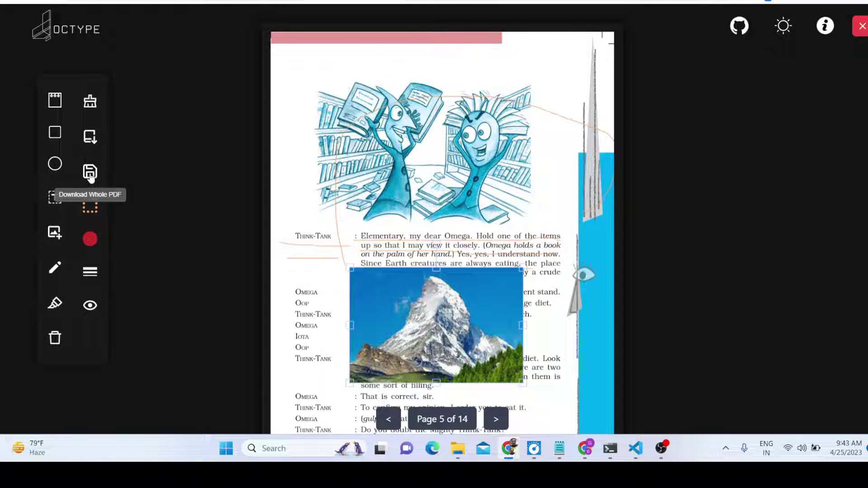
Step: Download the edited page 5 as a PDF and examine the opened edge_lamp_edited (2).pdf from top to bottom
left_click(94, 143)
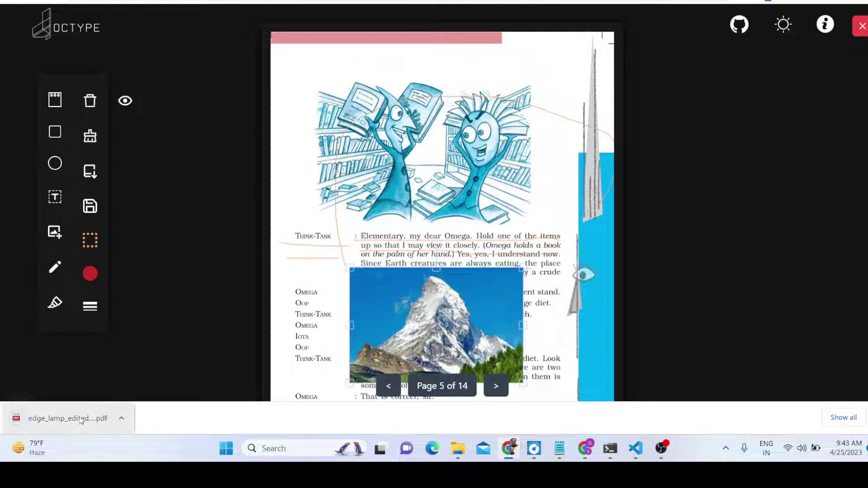
left_click(83, 418)
scroll(396, 181, "down", 5)
scroll(396, 179, "up", 5)
scroll(395, 175, "down", 5)
scroll(395, 172, "up", 5)
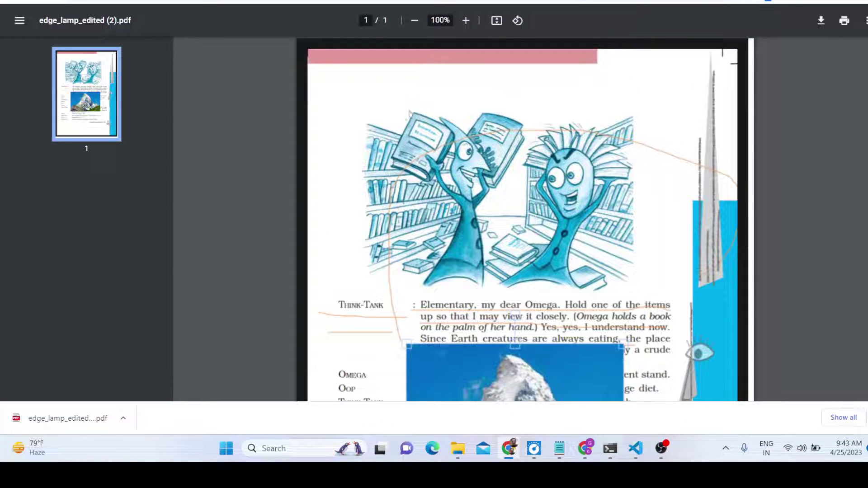
scroll(394, 177, "down", 5)
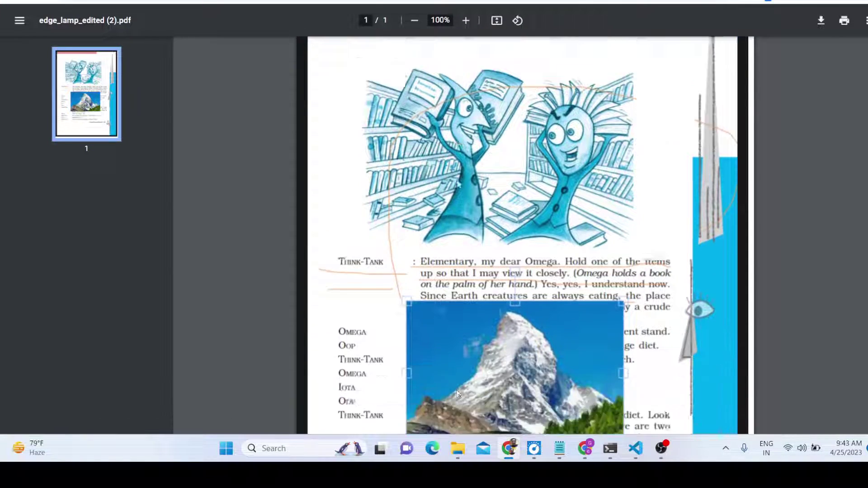
scroll(394, 176, "up", 5)
key("ctrl+w")
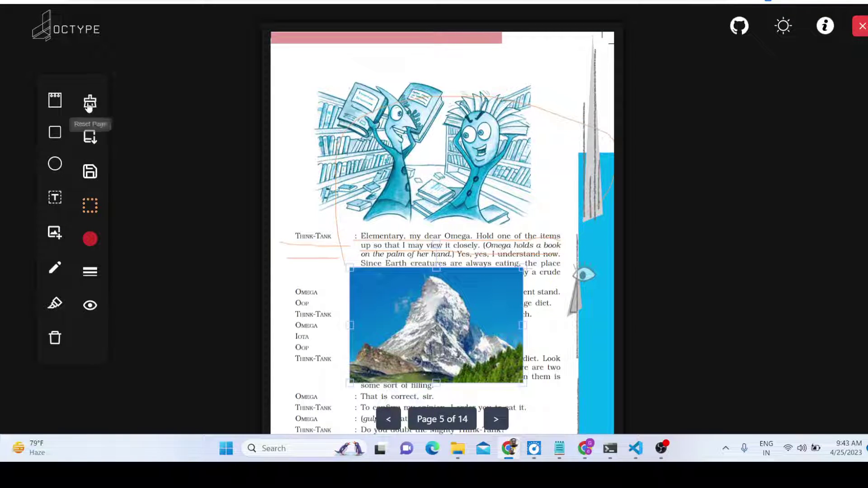
Step: Add a filled red circle to page 5 and place it over the library illustration
left_click(59, 167)
left_click_drag(330, 136, 418, 190)
mouse_move(503, 438)
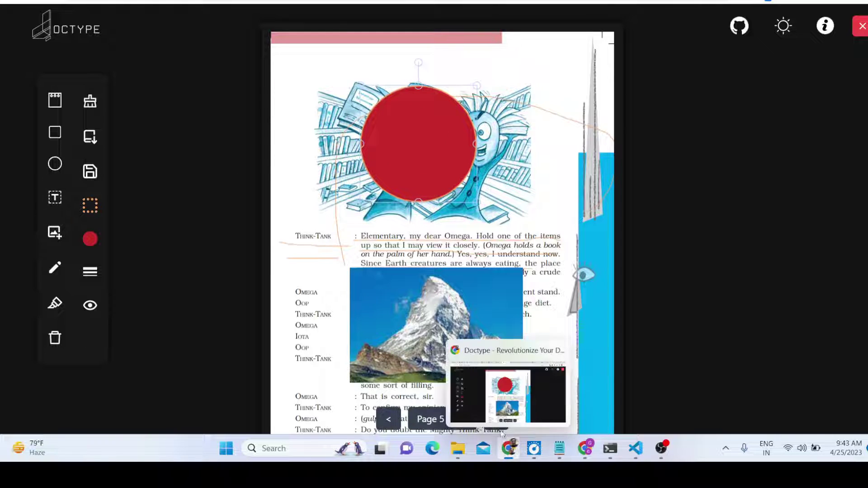
Step: On page 6, add a red square over the upper dialogue, enlarge it and rotate it to a tilt
left_click(494, 421)
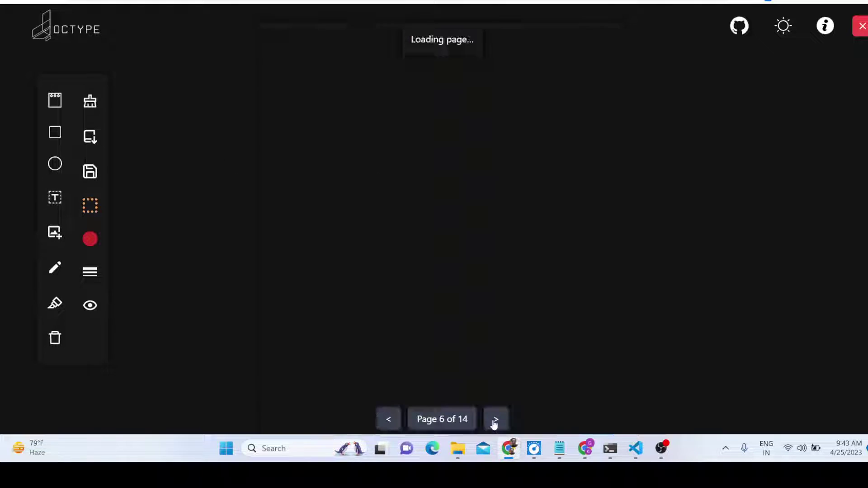
left_click(54, 133)
left_click_drag(341, 81, 463, 143)
mouse_move(508, 197)
left_mouse_down()
mouse_move(533, 206)
mouse_move(476, 162)
mouse_move(516, 204)
left_mouse_up()
left_click(456, 71)
left_click(457, 100)
left_click_drag(454, 72, 413, 93)
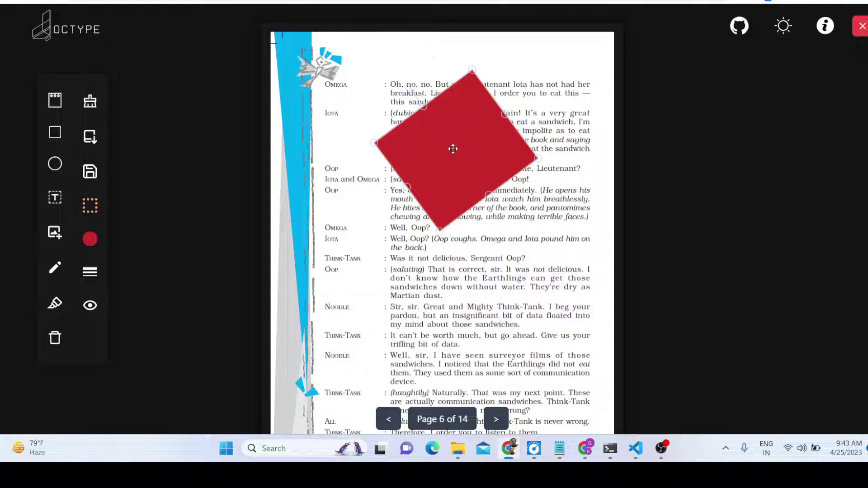
Step: Shrink the tilted square and move it near page 6's upper-left corner, beside the bird drawing, and add a second red square
left_click_drag(453, 149, 439, 126)
left_click_drag(420, 194, 427, 113)
left_click_drag(440, 75, 364, 69)
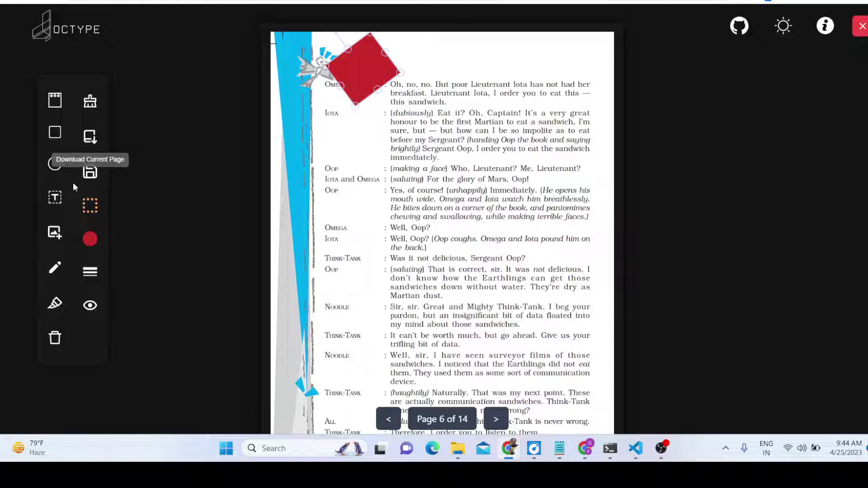
left_click(57, 136)
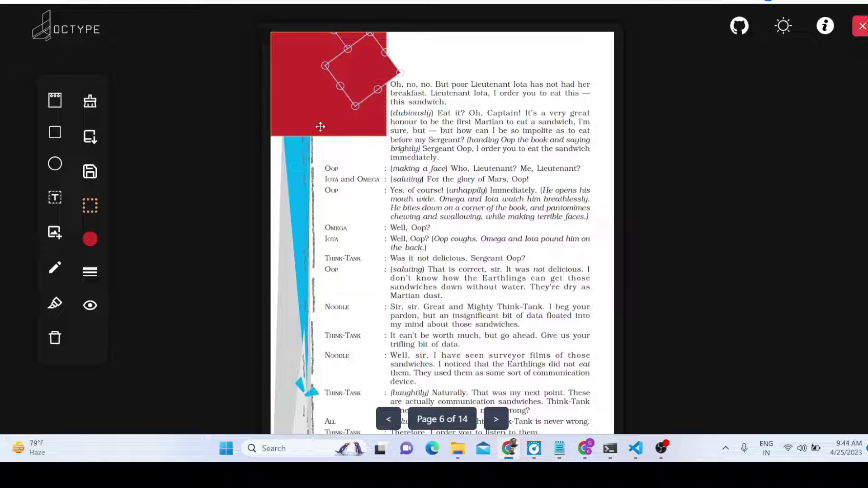
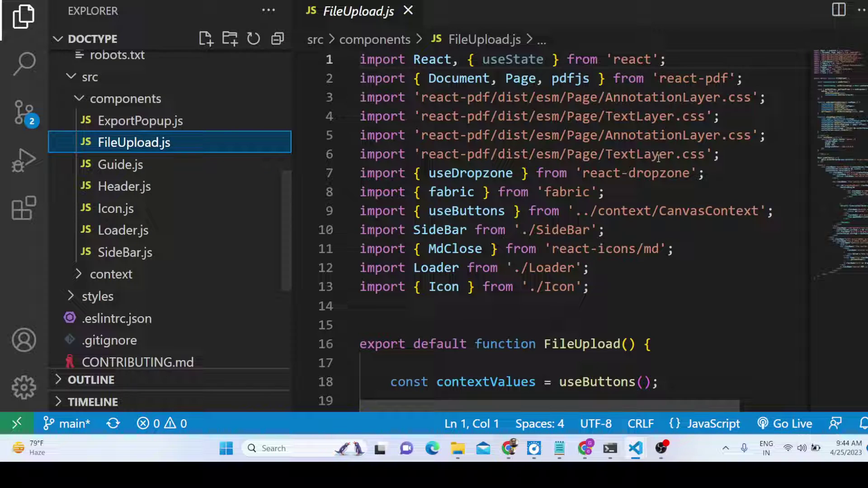
Step: In VS Code, skim FileUpload.js and examine the fabric, html2canvas, jspdf, next and animejs dependencies in package.json
scroll(673, 167, "down", 2)
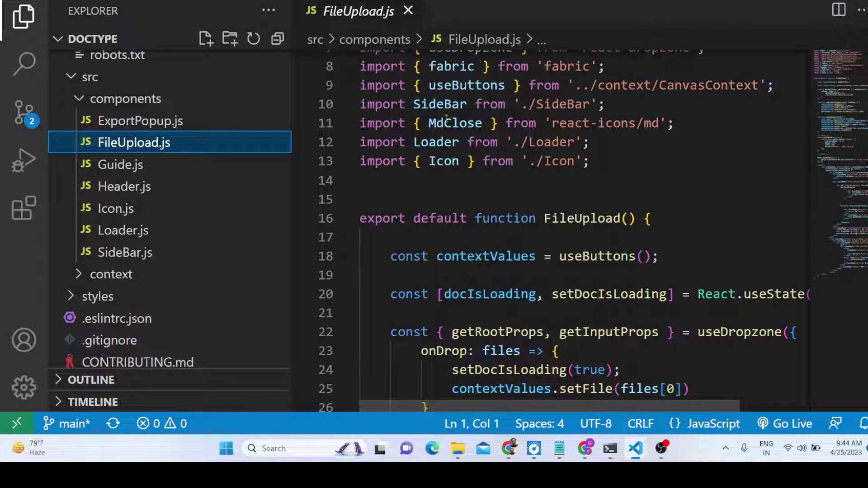
scroll(174, 274, "down", 3)
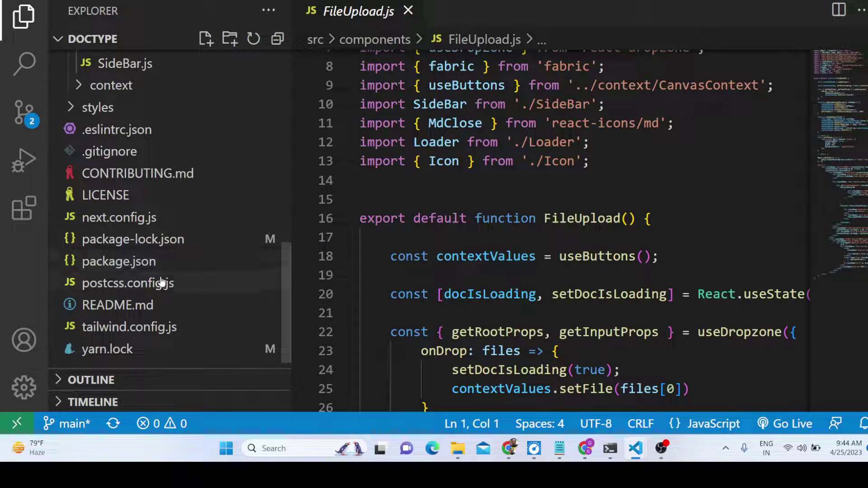
left_click(180, 261)
scroll(520, 211, "down", 3)
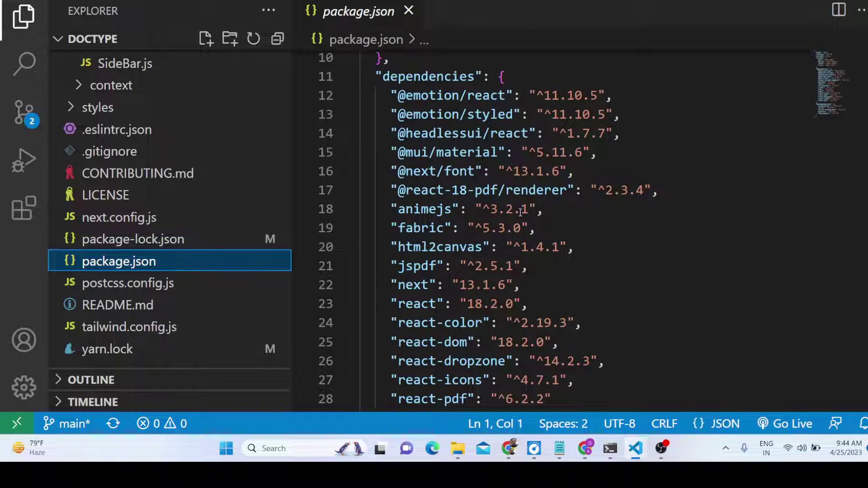
left_click_drag(405, 228, 460, 247)
left_click_drag(391, 266, 430, 265)
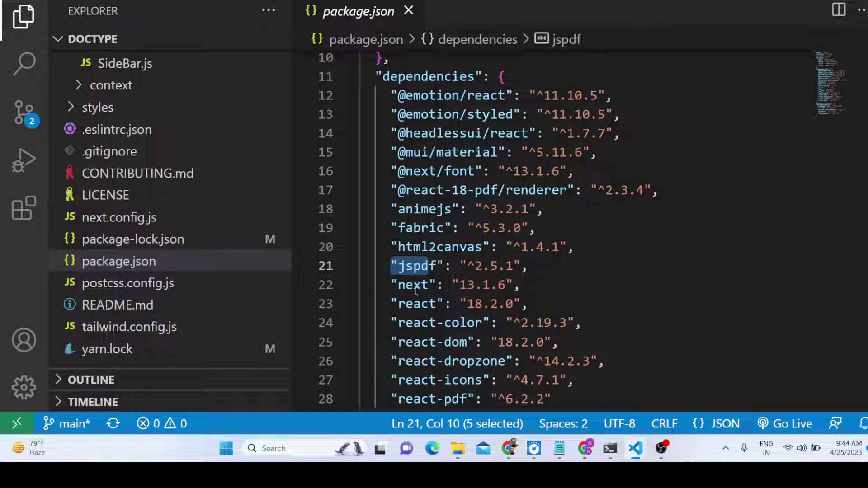
left_click_drag(398, 284, 428, 285)
left_click_drag(451, 209, 400, 209)
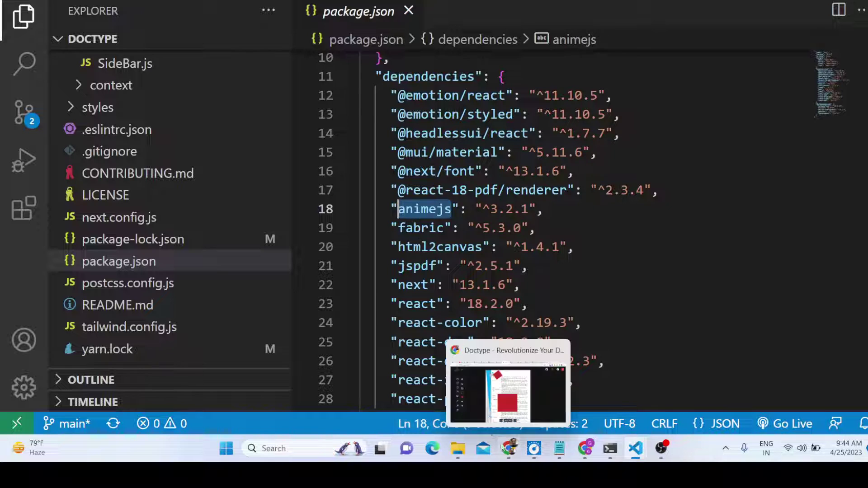
Step: Switch to Chrome, look up animejs from google.com in a new tab and view the Anime.js website
left_click(509, 448)
key("ctrl+t")
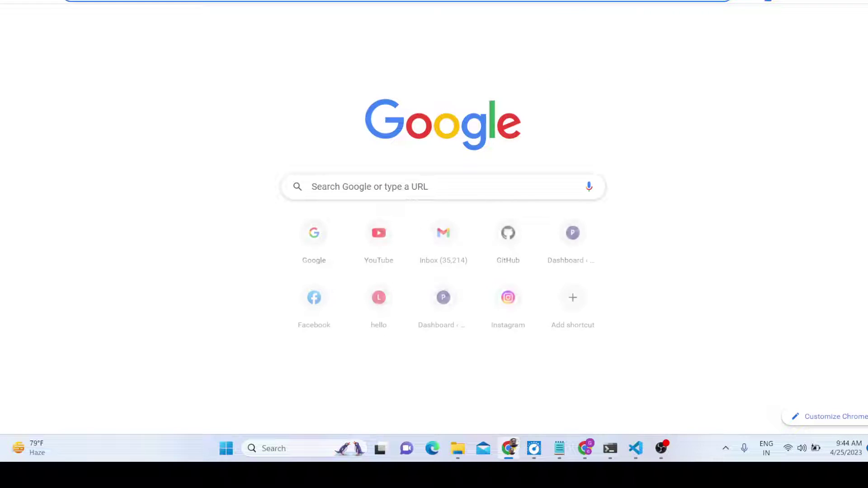
type("google.com")
key("Return")
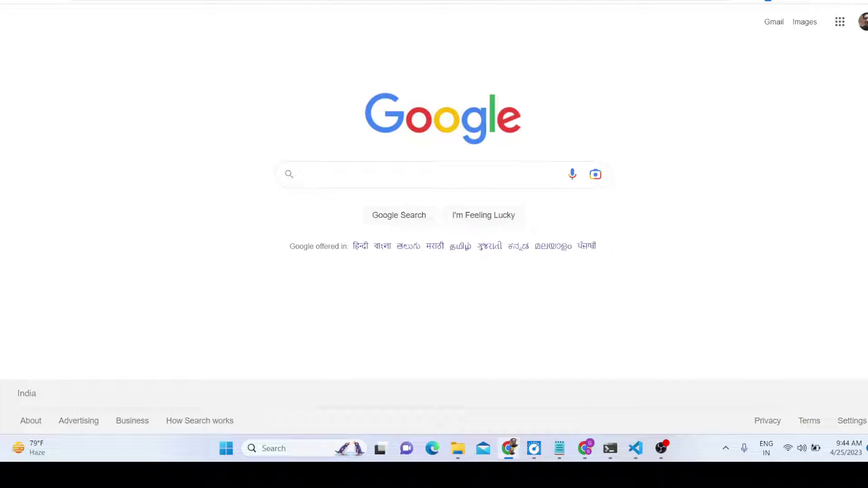
type("animejs")
key("Return")
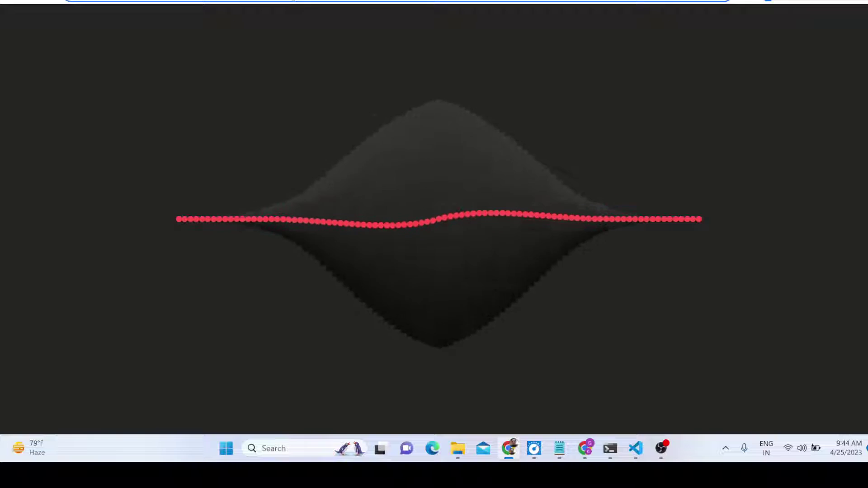
Step: Search Google for fabricjs, open the Fabric.js website and examine its interactive canvas demos
key("ctrl+l")
type("google.com")
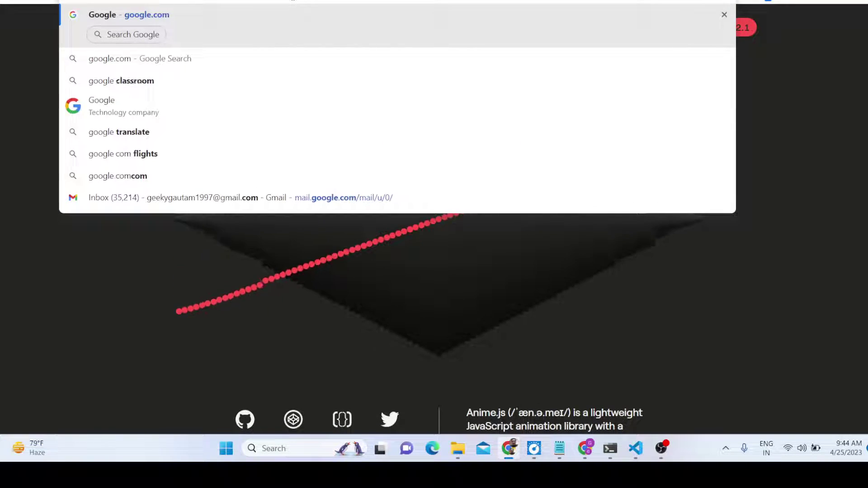
key("Return")
type("fabricjs")
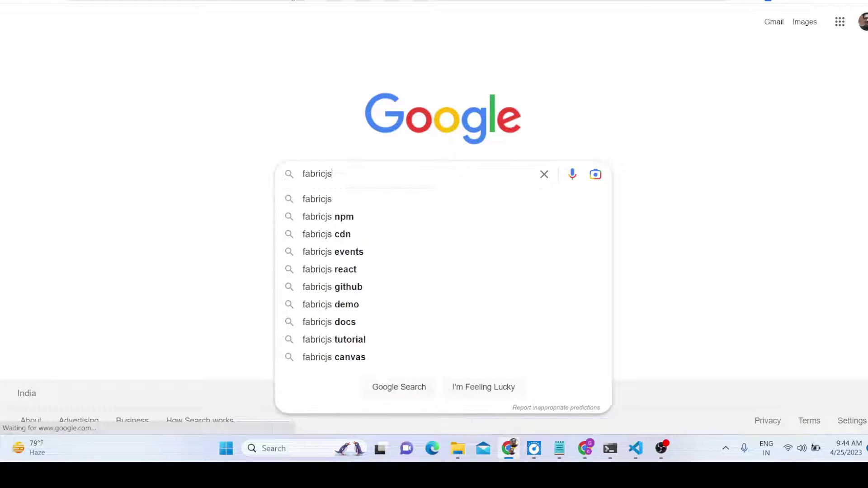
key("Return")
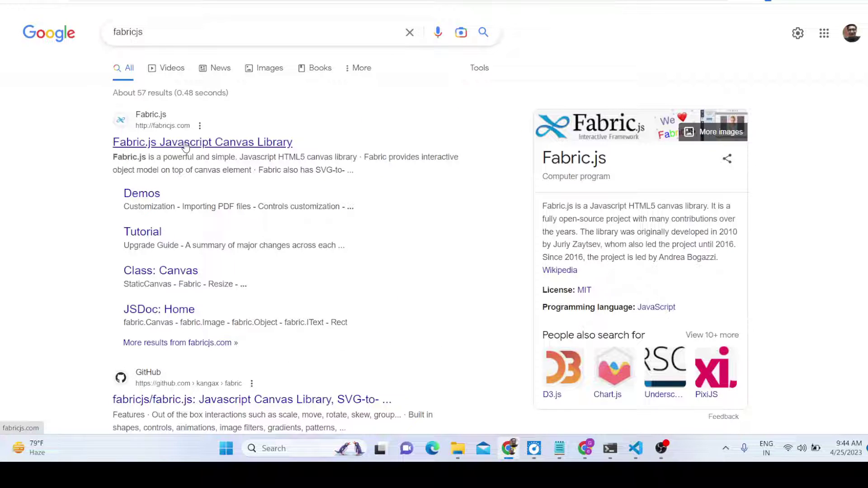
left_click(185, 144)
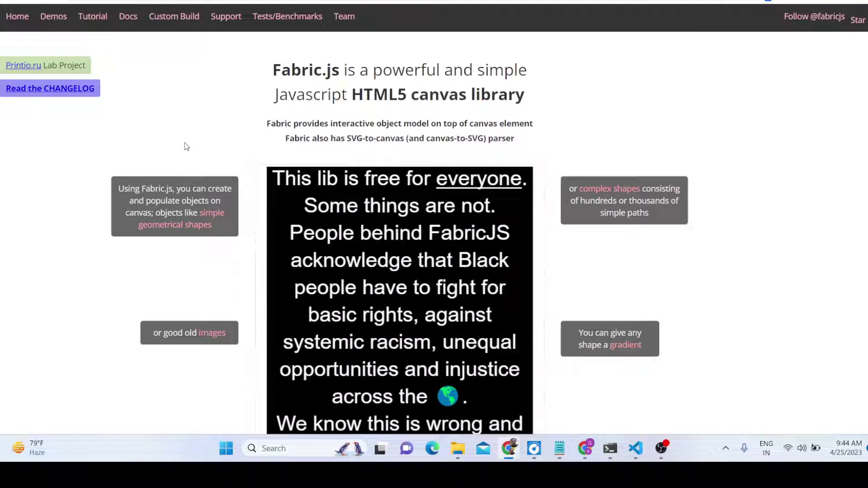
scroll(459, 278, "down", 15)
scroll(459, 278, "up", 15)
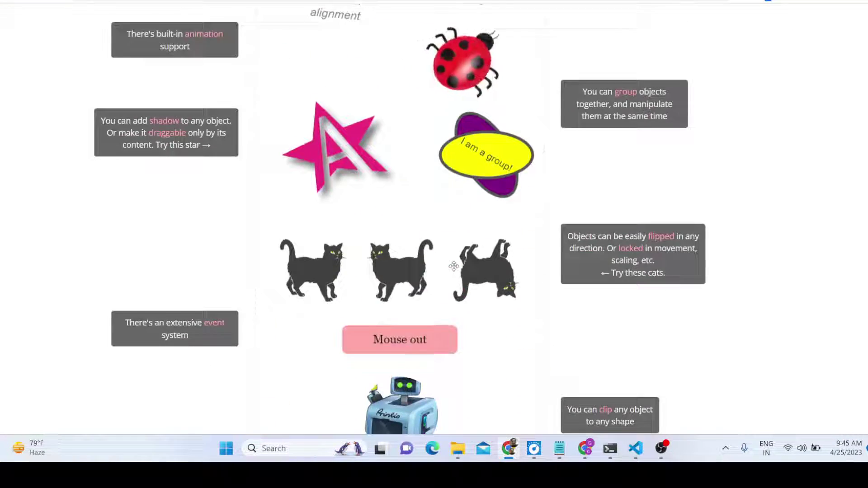
Step: Search Google for jspdf and open the parallax/jsPDF repository on GitHub
key("alt+Left")
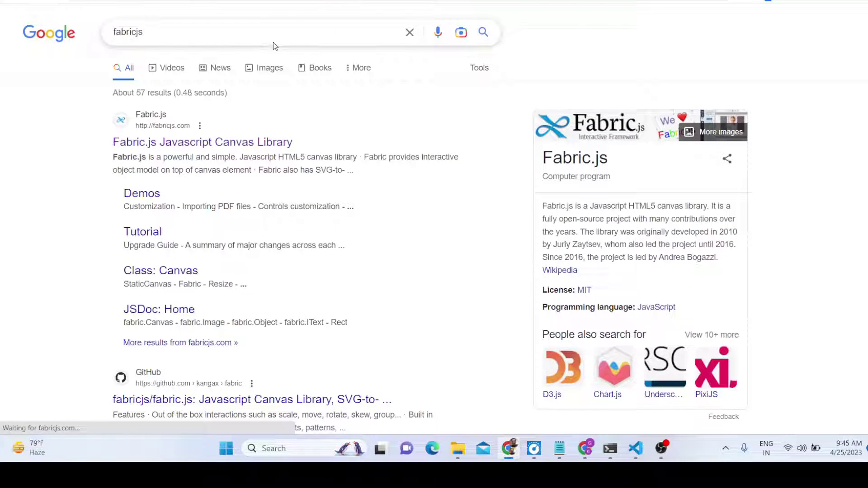
type("jspdf")
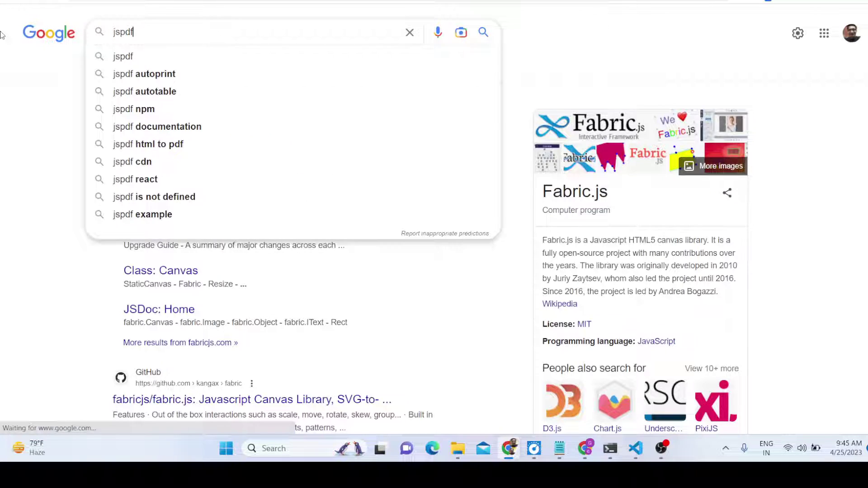
key("Return")
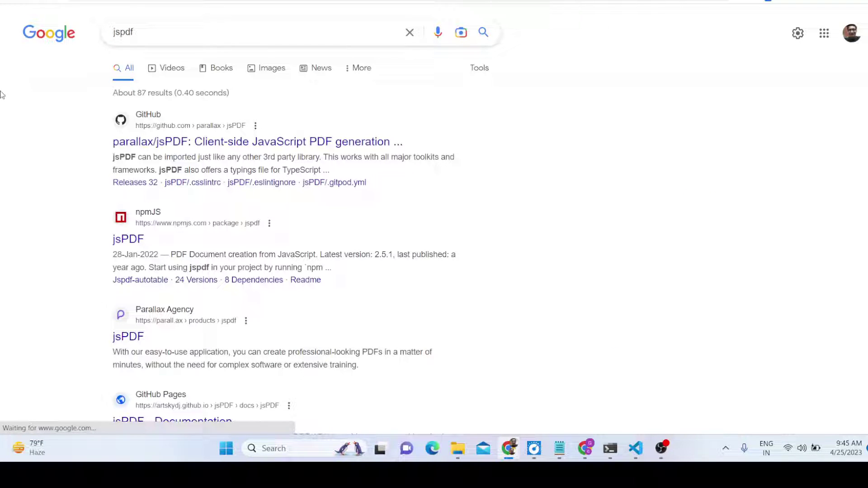
left_click(249, 143)
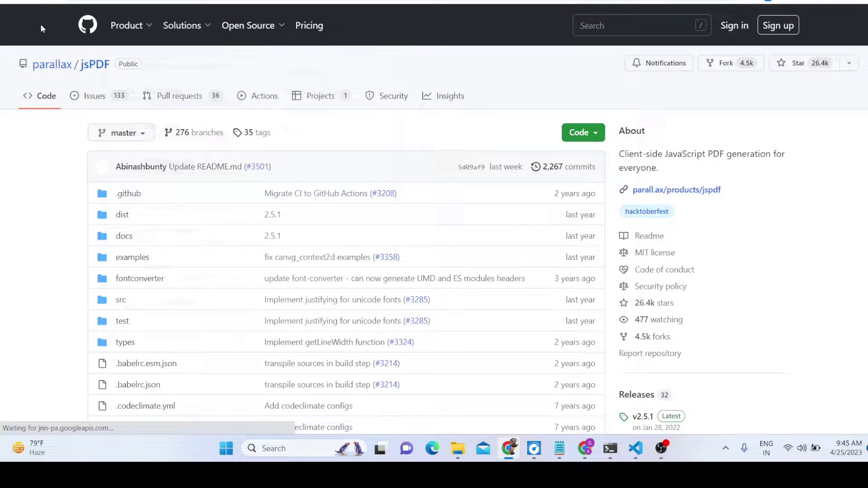
Step: Return to the Google results, search for html2canvas and open its official website
key("alt+Left")
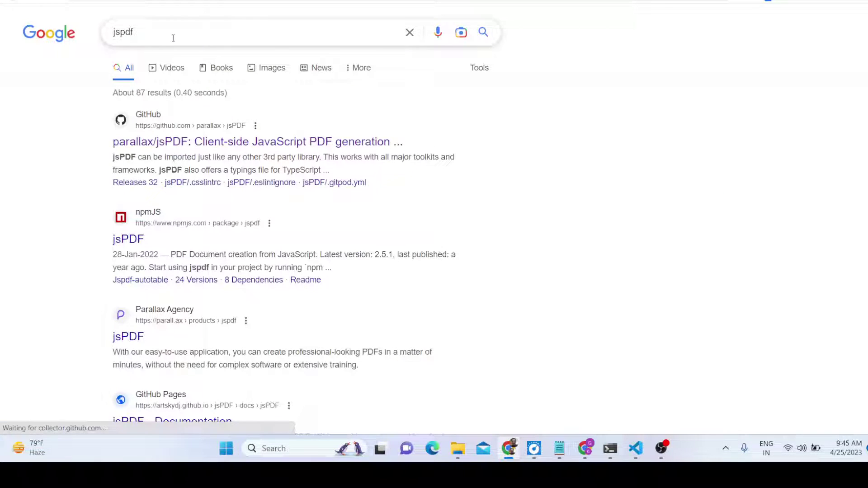
double_click(173, 38)
type("html2canvas")
key("Return")
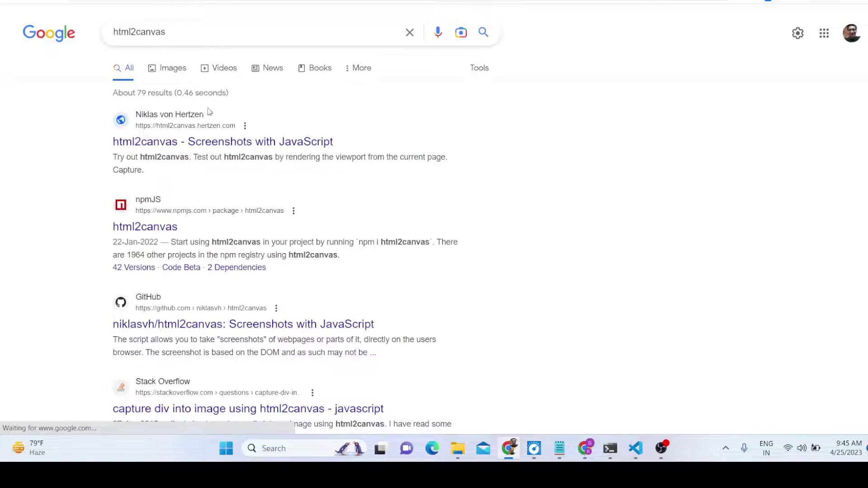
left_click(231, 143)
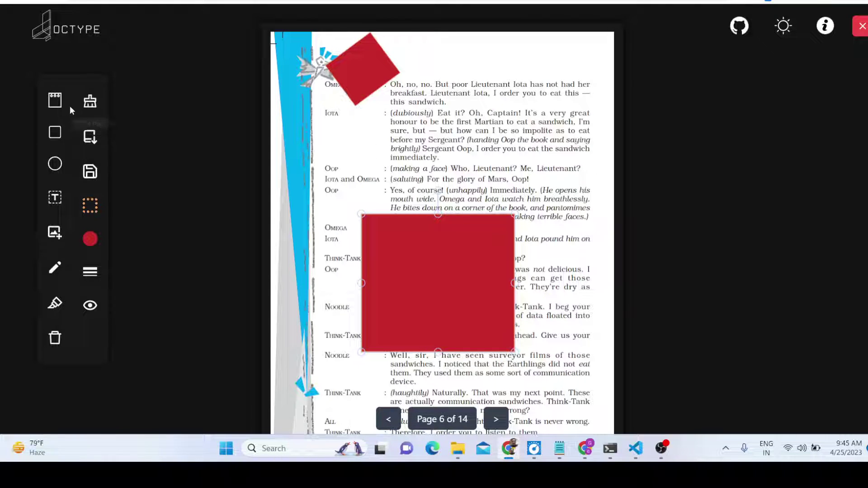
Step: Add a coral sticky note to page 6, enlarge it and place it in the page's upper-left corner
left_click(55, 100)
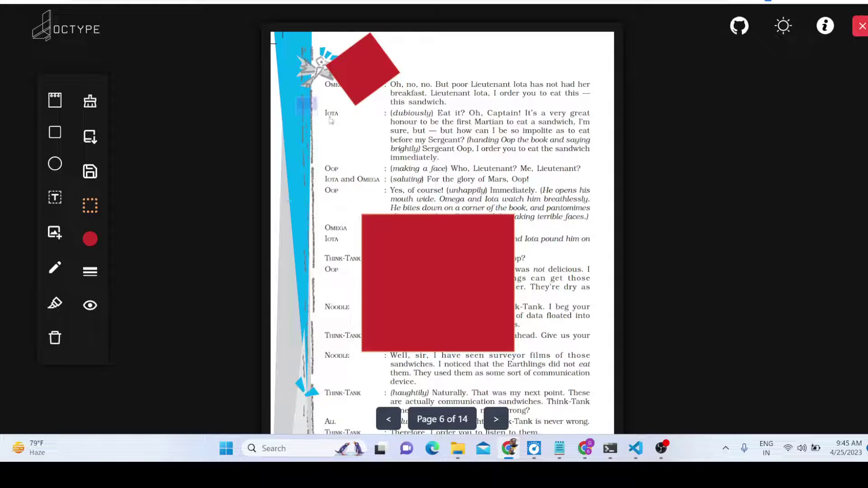
left_click_drag(318, 86, 413, 219)
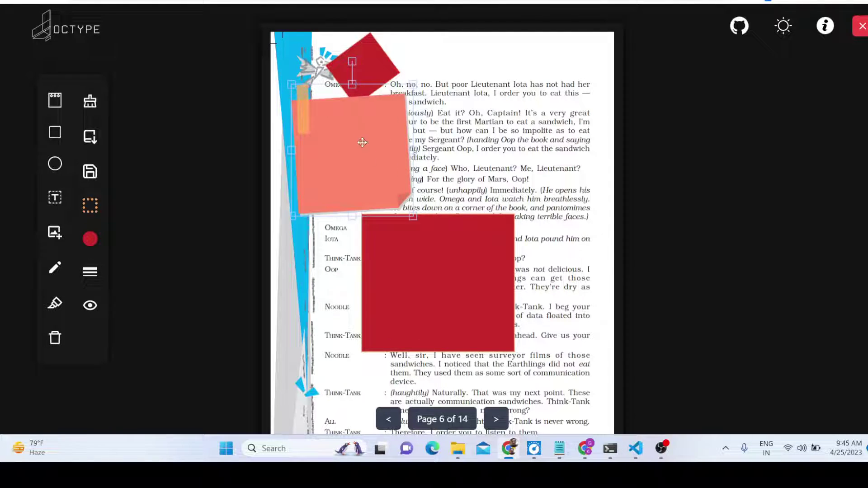
left_click_drag(355, 128, 325, 68)
left_click(436, 131)
Step: Set the colour to hex 924747, nudge the coral sticky note slightly left and scribble on it with the pencil
left_click(55, 270)
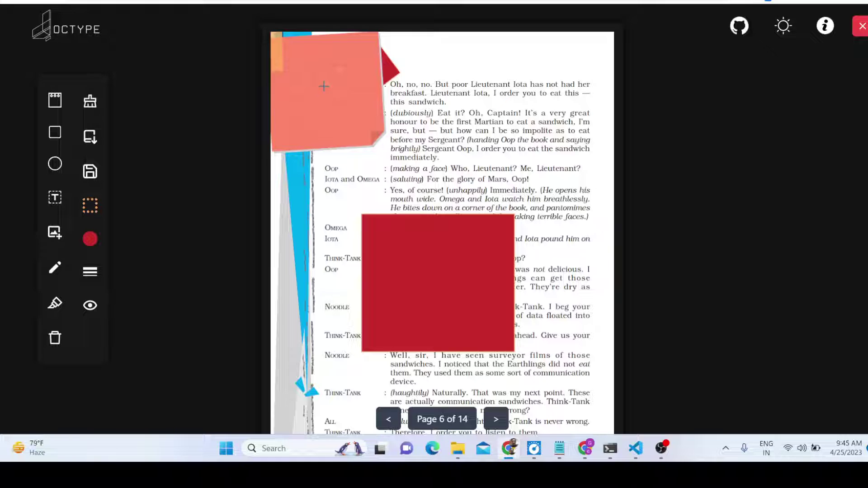
left_click(89, 240)
left_click(149, 288)
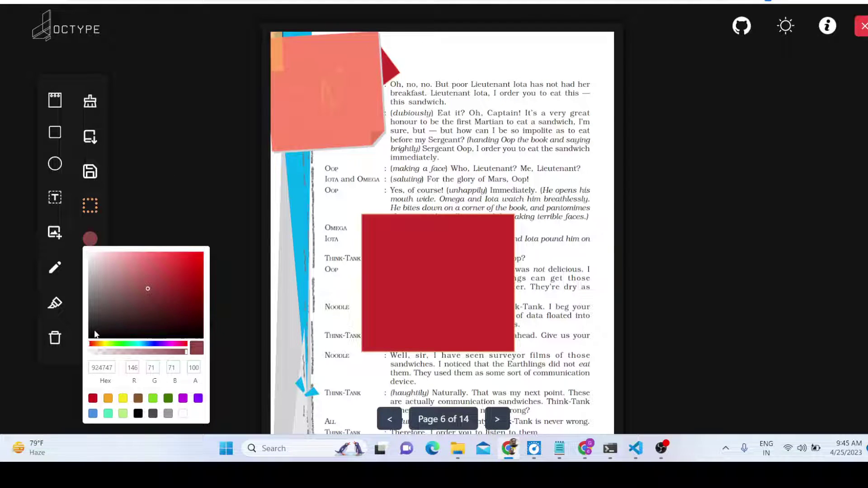
left_click(54, 299)
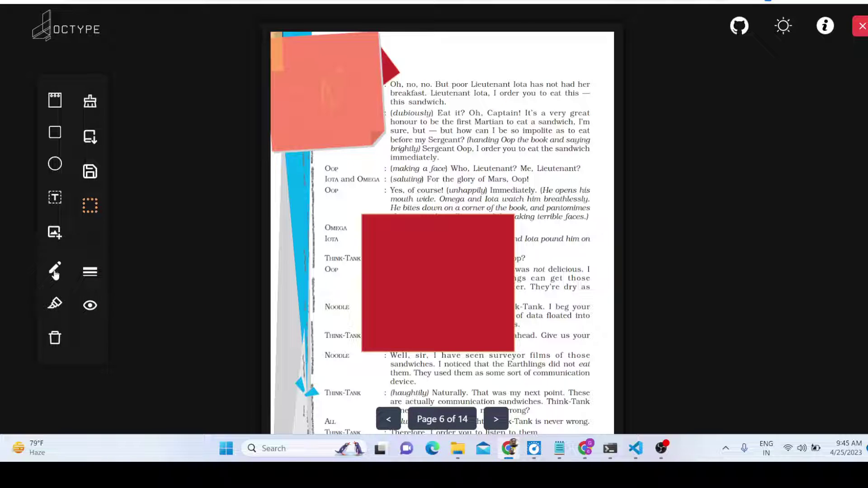
mouse_move(306, 54)
left_mouse_down()
mouse_move(306, 86)
mouse_move(299, 50)
left_mouse_up()
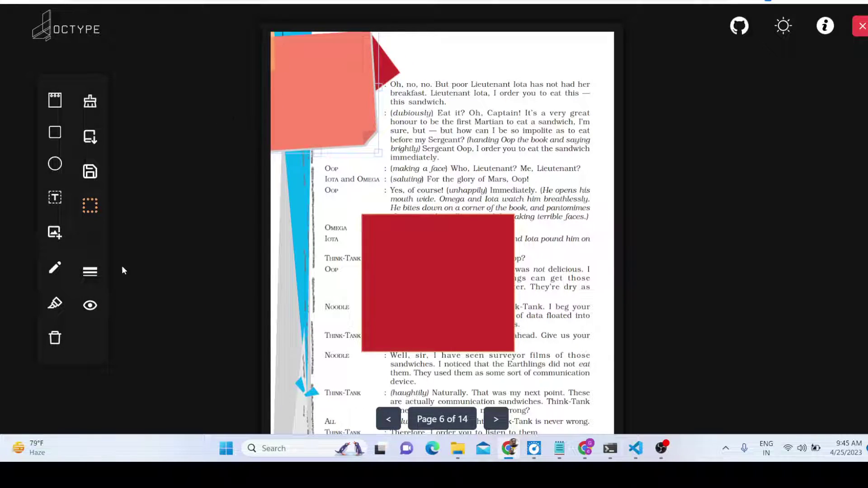
left_click(55, 267)
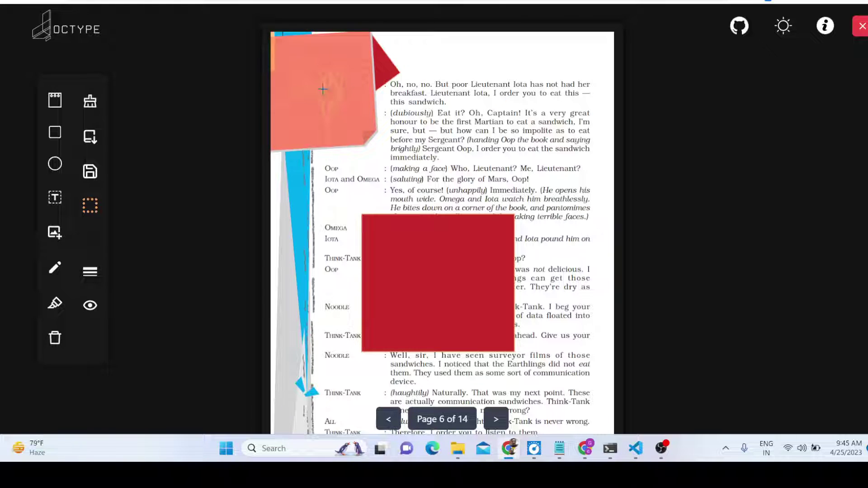
Step: Add a light green sticky note in page 6's upper-left corner and move the coral note to the upper-right corner
left_click(55, 100)
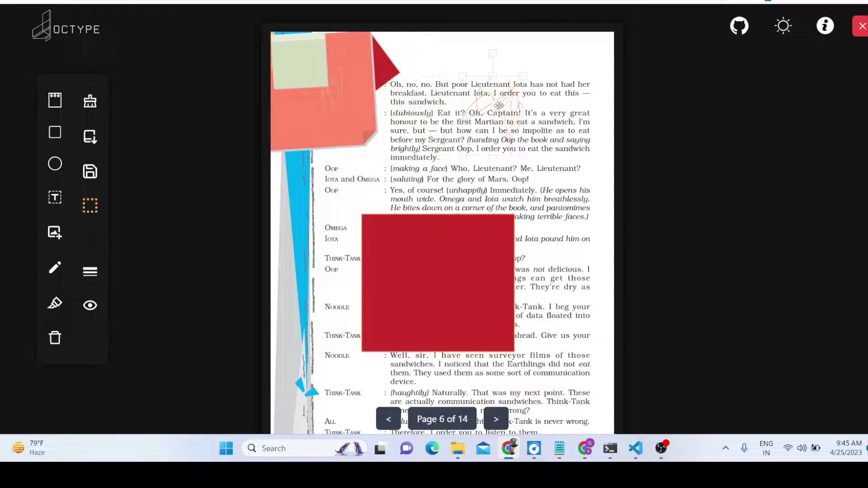
left_click_drag(324, 91, 556, 105)
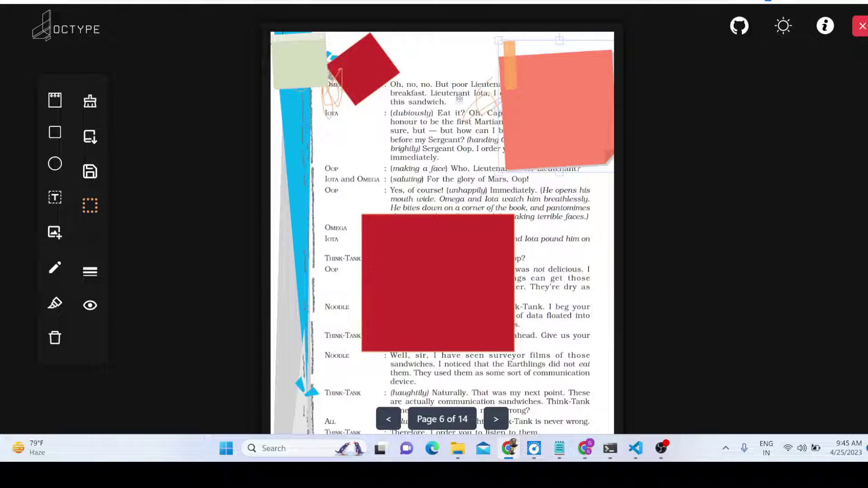
Step: Add two small coral sticky notes, one in page 6's upper-left corner and one above the large red rectangle, and move the green note left of that rectangle
left_click_drag(284, 65, 305, 106)
left_click(55, 100)
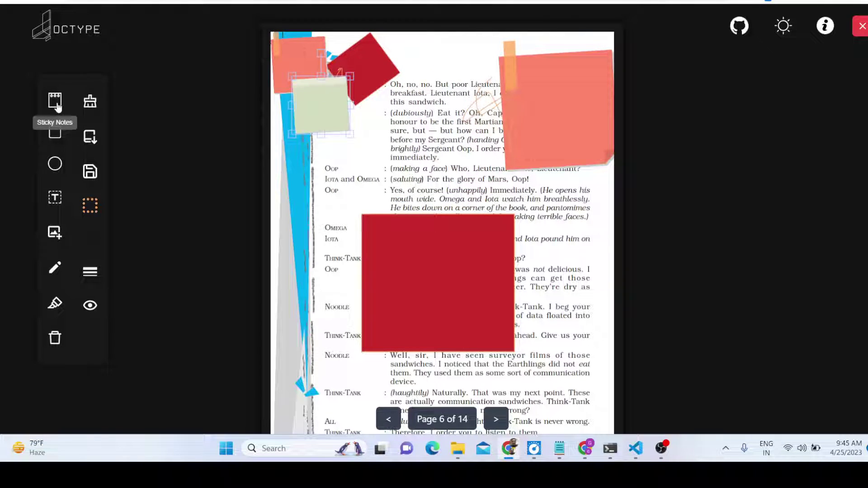
left_click(55, 100)
left_click_drag(317, 75, 458, 192)
left_click_drag(327, 131, 334, 262)
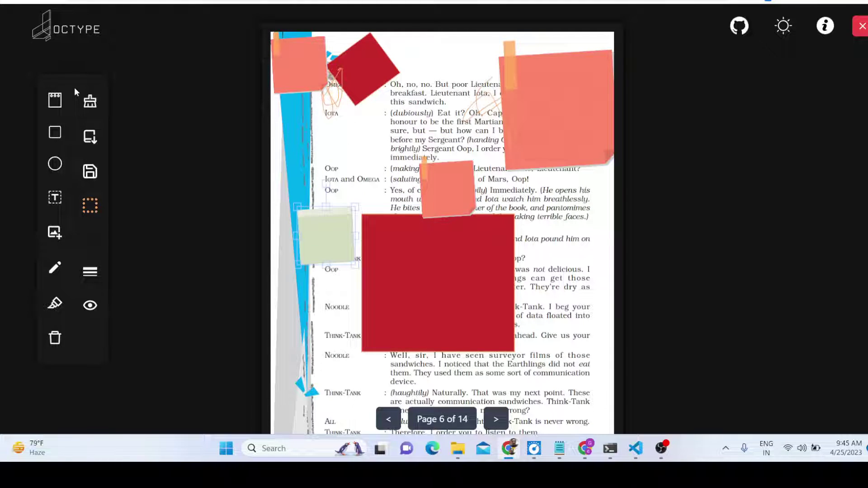
Step: Add a black rectangle to page 6 and place it over the large red rectangle's lower-right corner
left_click(55, 132)
left_click_drag(341, 74, 537, 323)
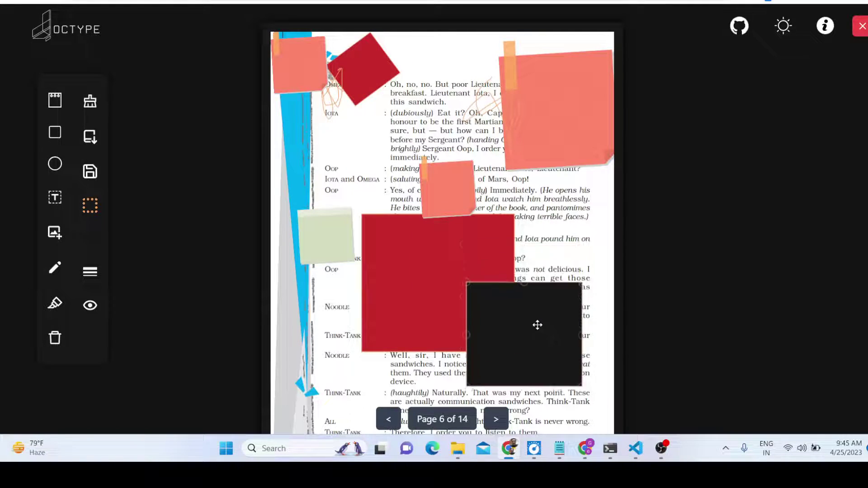
Step: Go back to page 3, add a black circle and place it over the dialogue text in the page's upper half
left_click(382, 418)
left_click(382, 418)
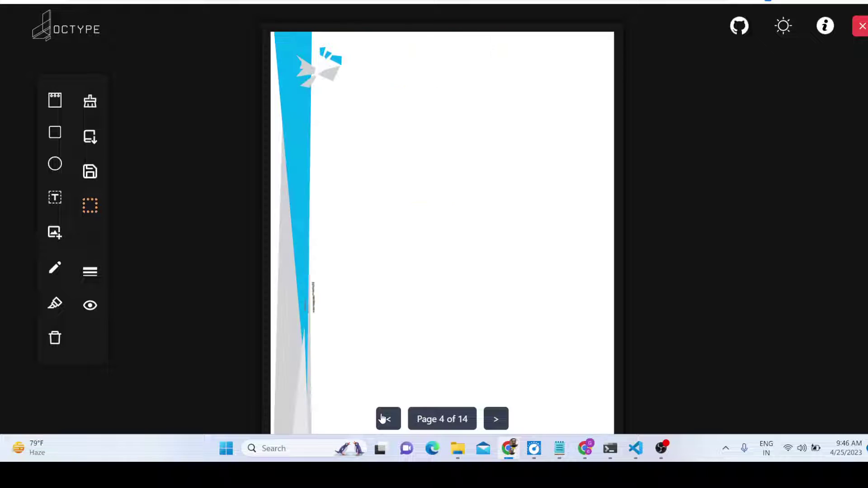
left_click(382, 418)
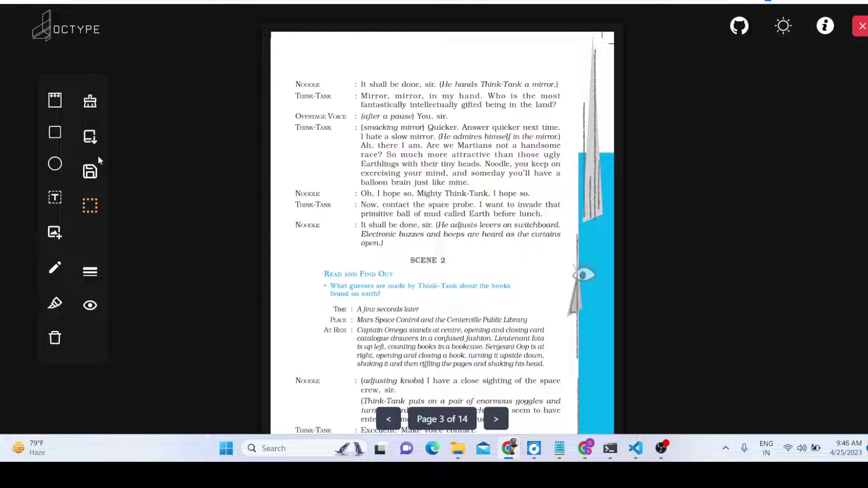
left_click(55, 168)
left_click_drag(310, 77, 427, 200)
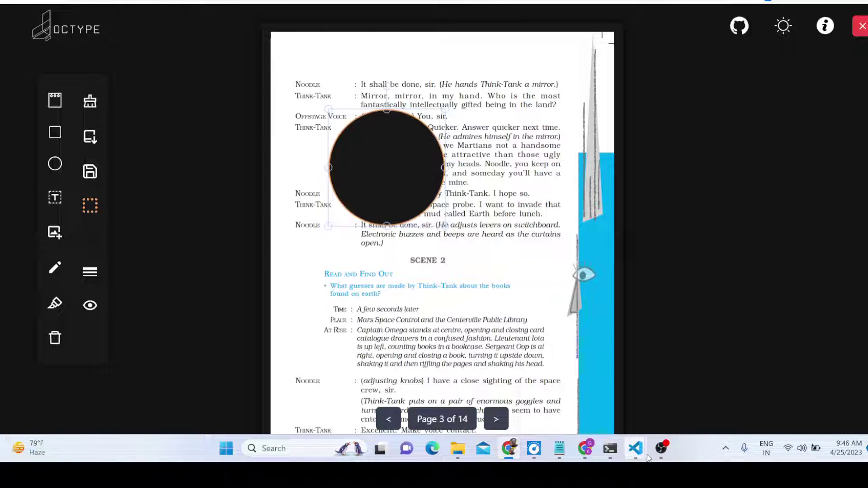
mouse_move(642, 458)
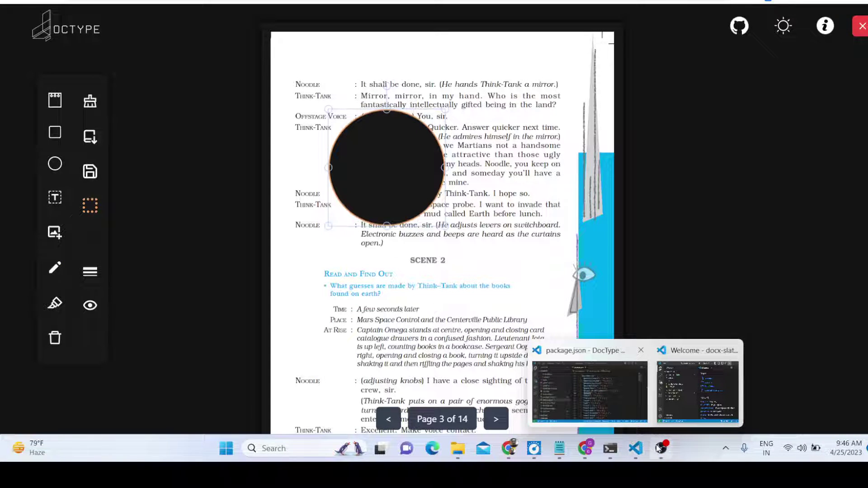
left_click(660, 448)
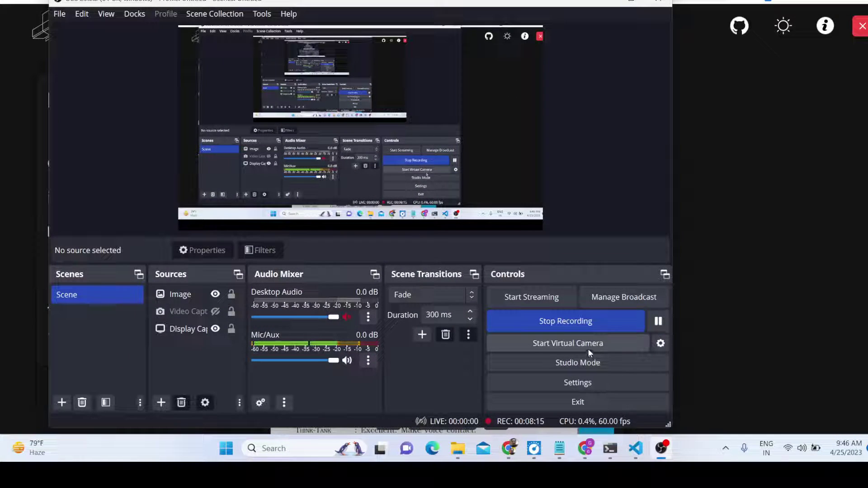